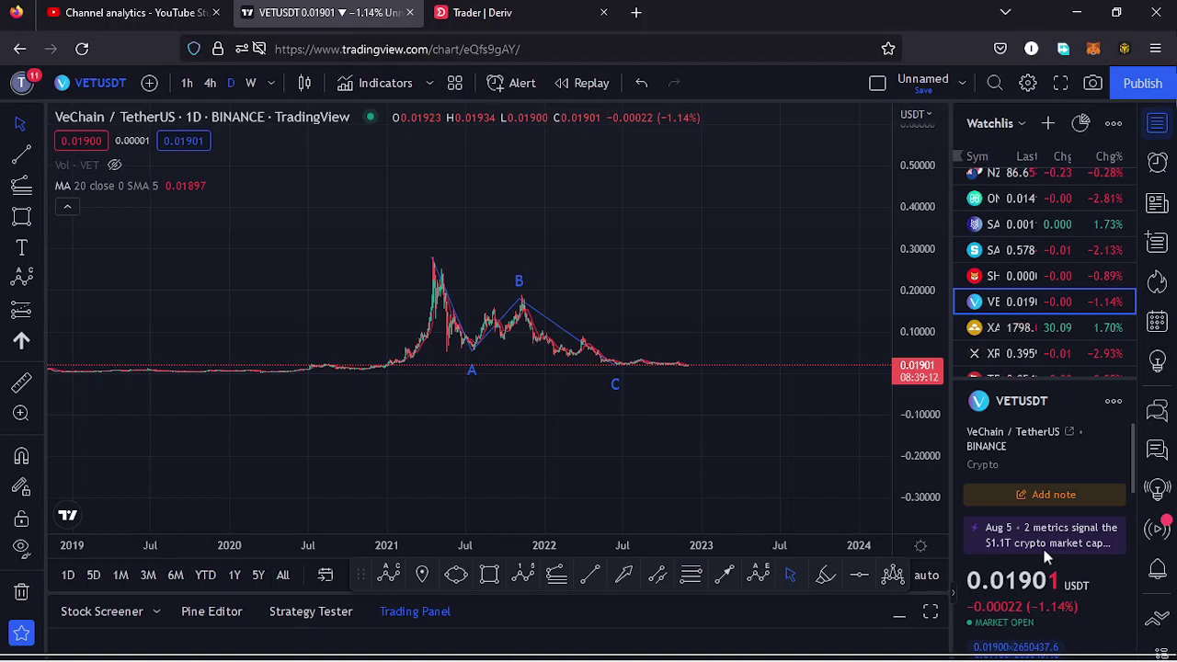
Step: Rescale and pan the VeChain/USDT daily chart around the ABC correction and hide the watchlist panel
drag(919, 396, 917, 371)
drag(678, 302, 702, 319)
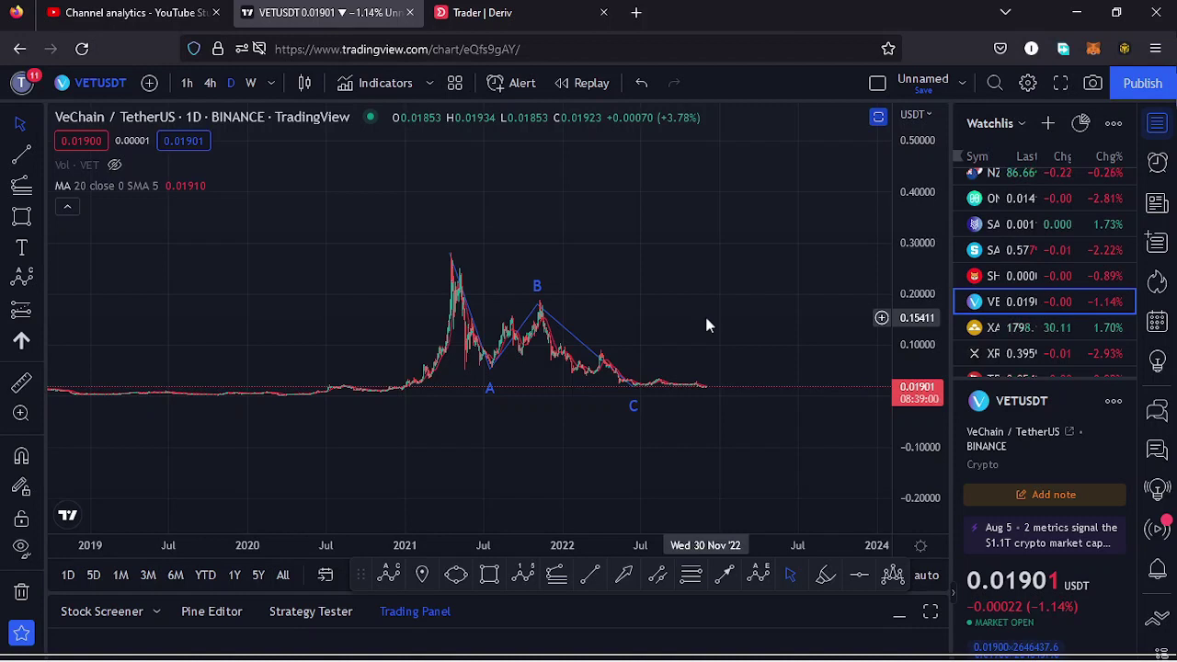
click(1155, 125)
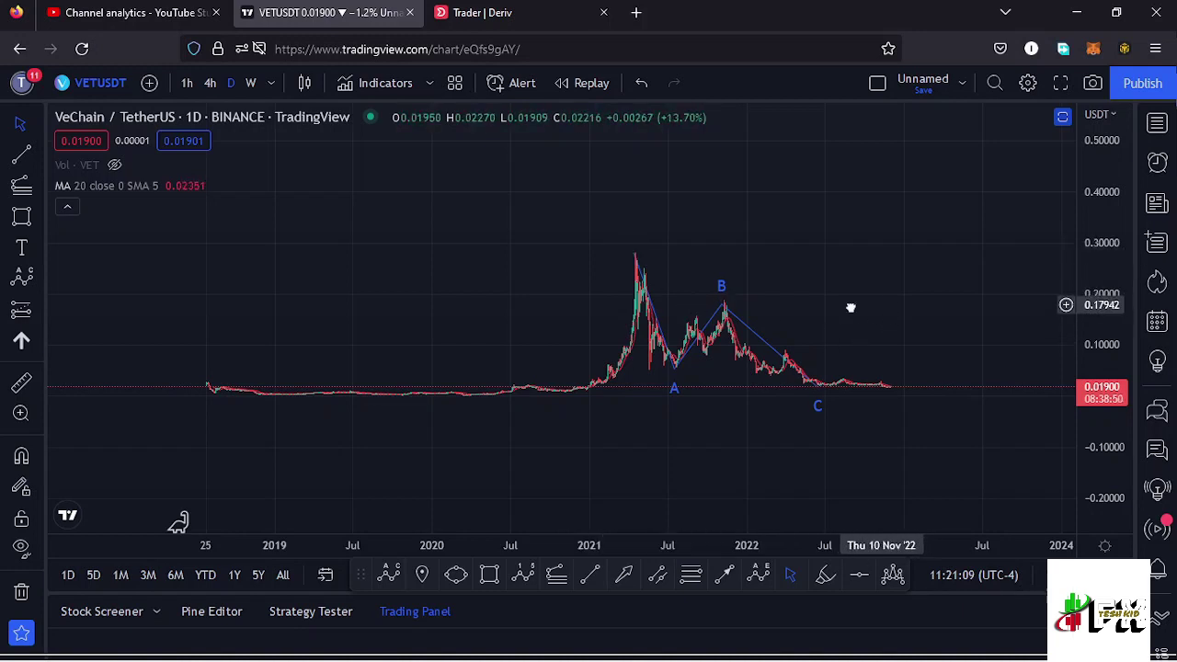
drag(871, 312, 818, 310)
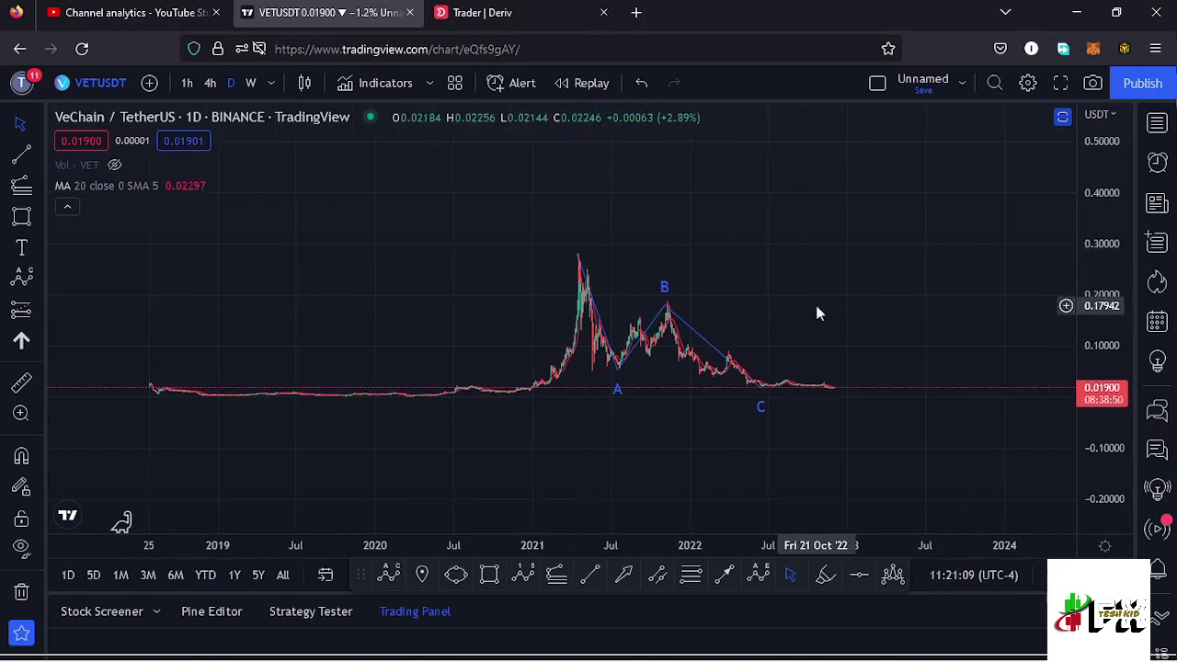
Step: Draw a yellow (0)–(5) Elliott impulse wave from the 2020 low and 2021 peak, with wave (2) at C
click(523, 575)
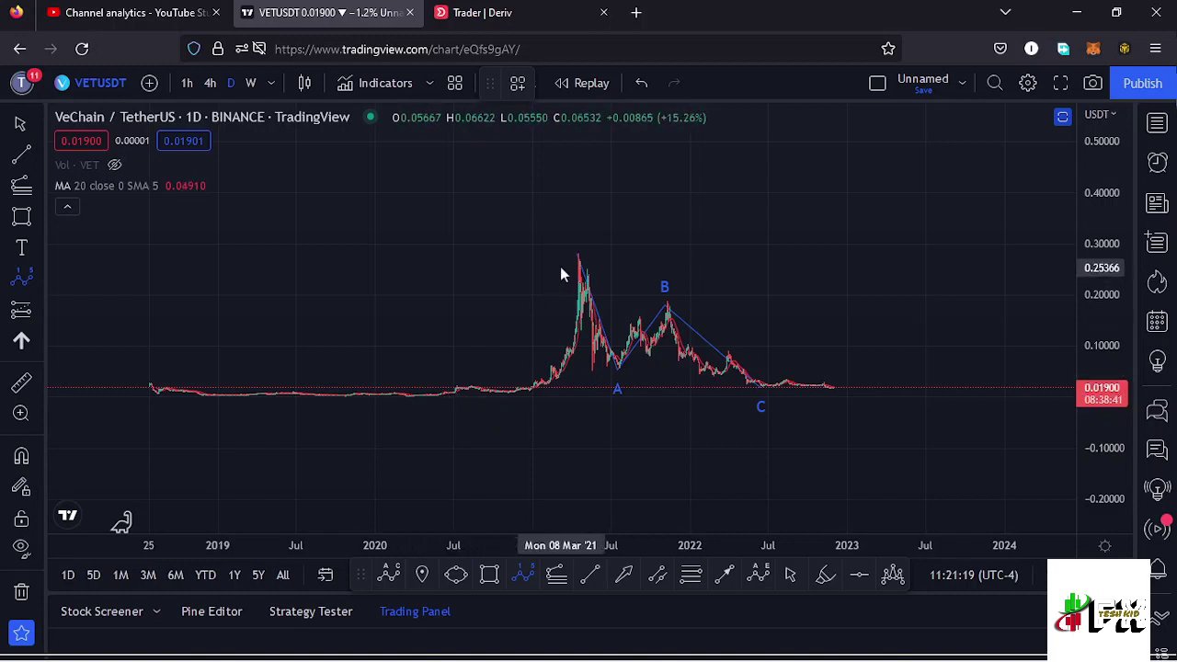
click(425, 393)
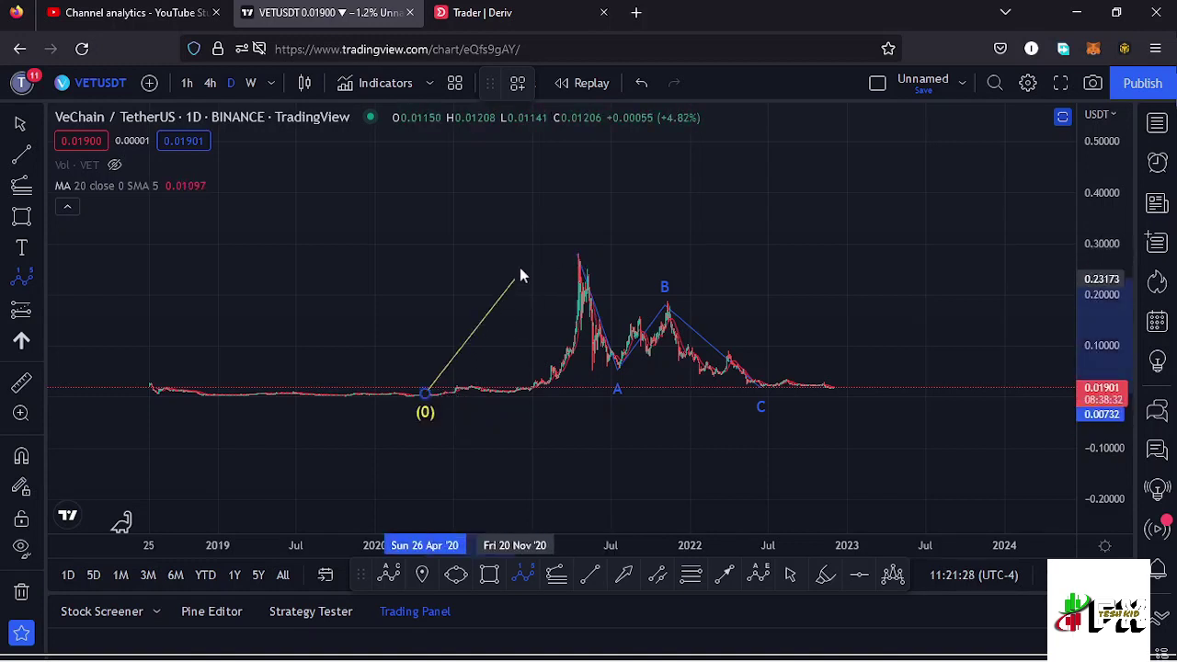
click(576, 249)
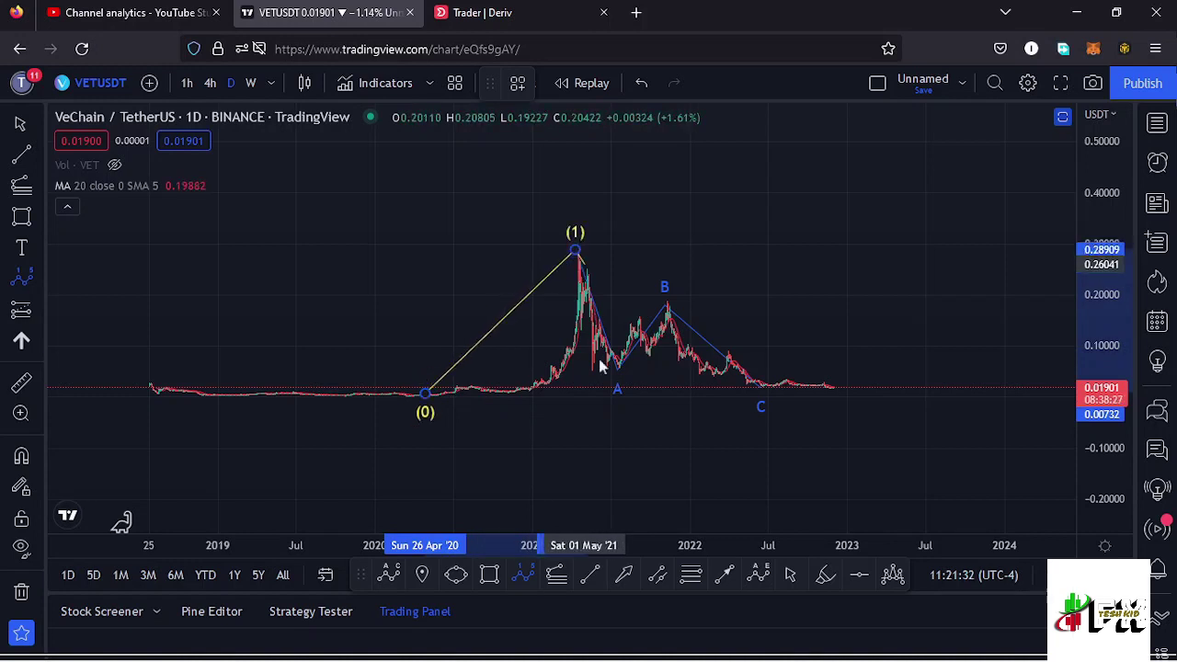
click(777, 389)
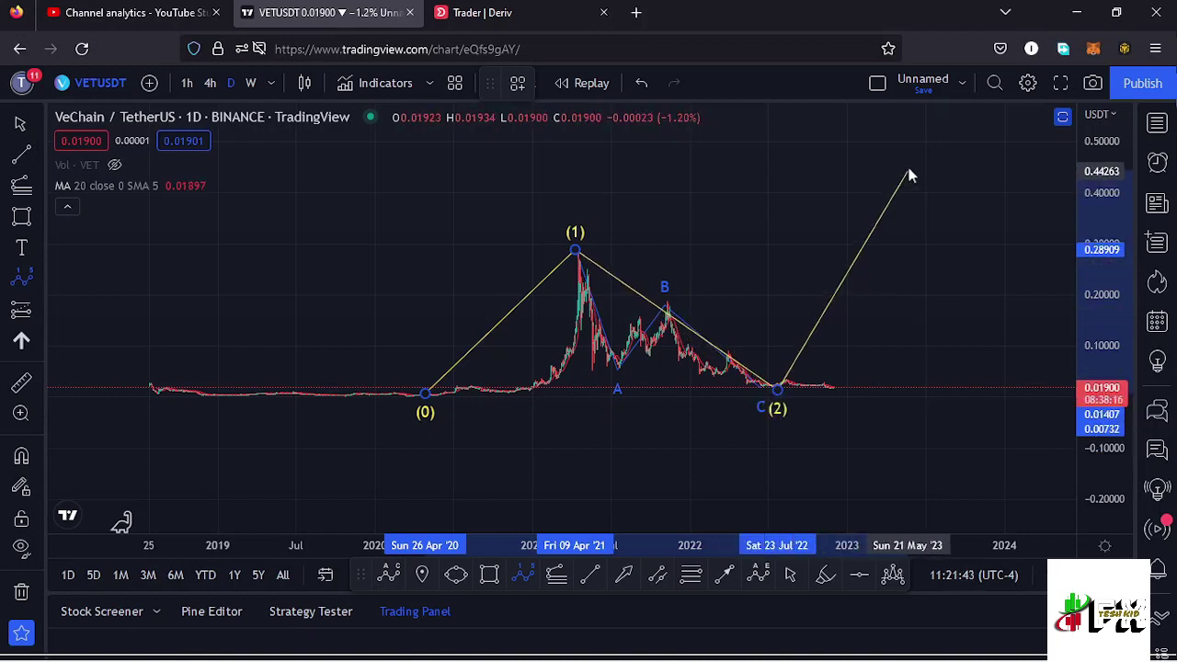
click(944, 229)
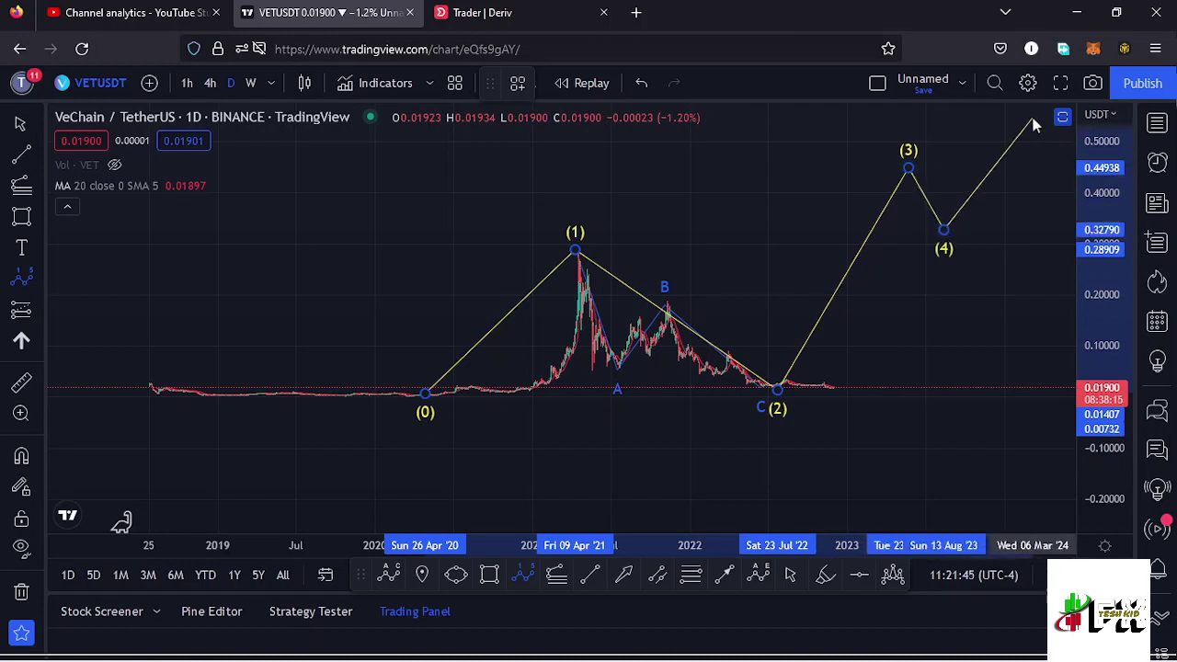
click(1033, 113)
drag(907, 350, 846, 354)
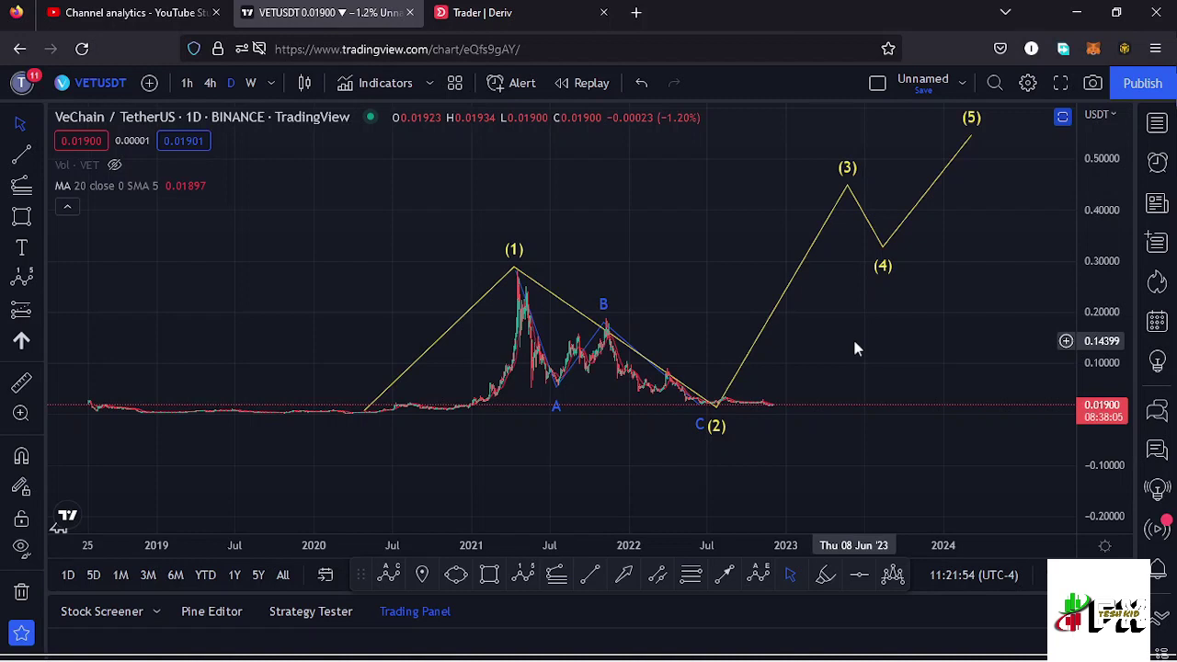
Step: Pan the wave chart slightly left and switch on the Measure ruler tool
drag(864, 302, 846, 325)
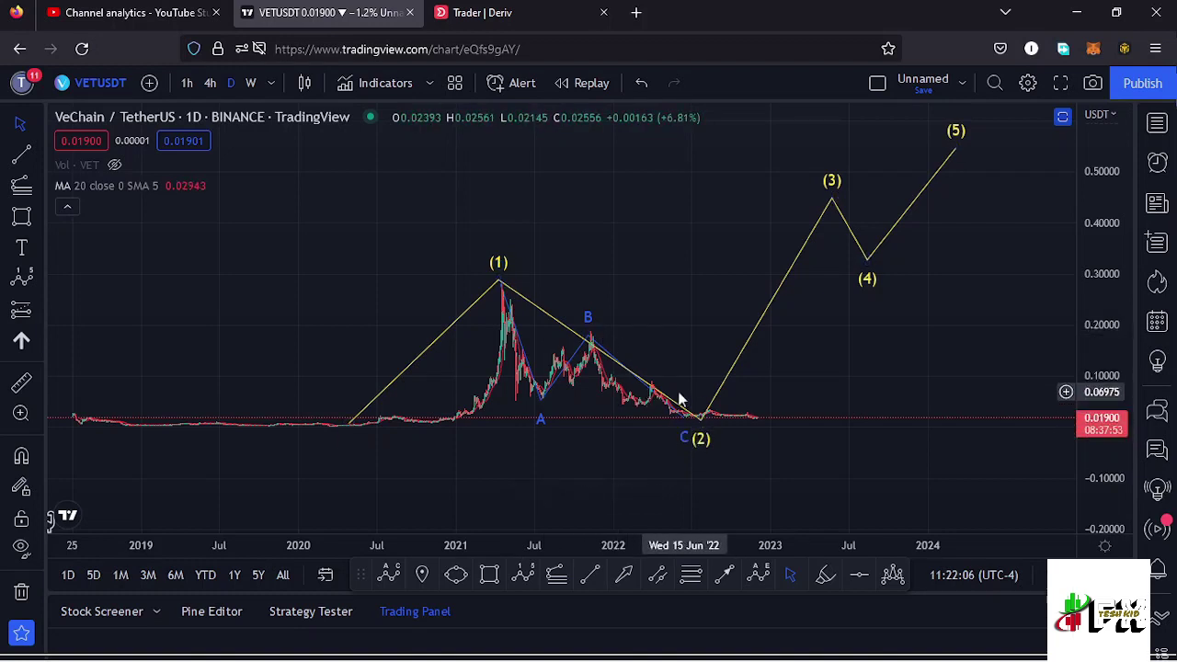
drag(701, 342, 688, 343)
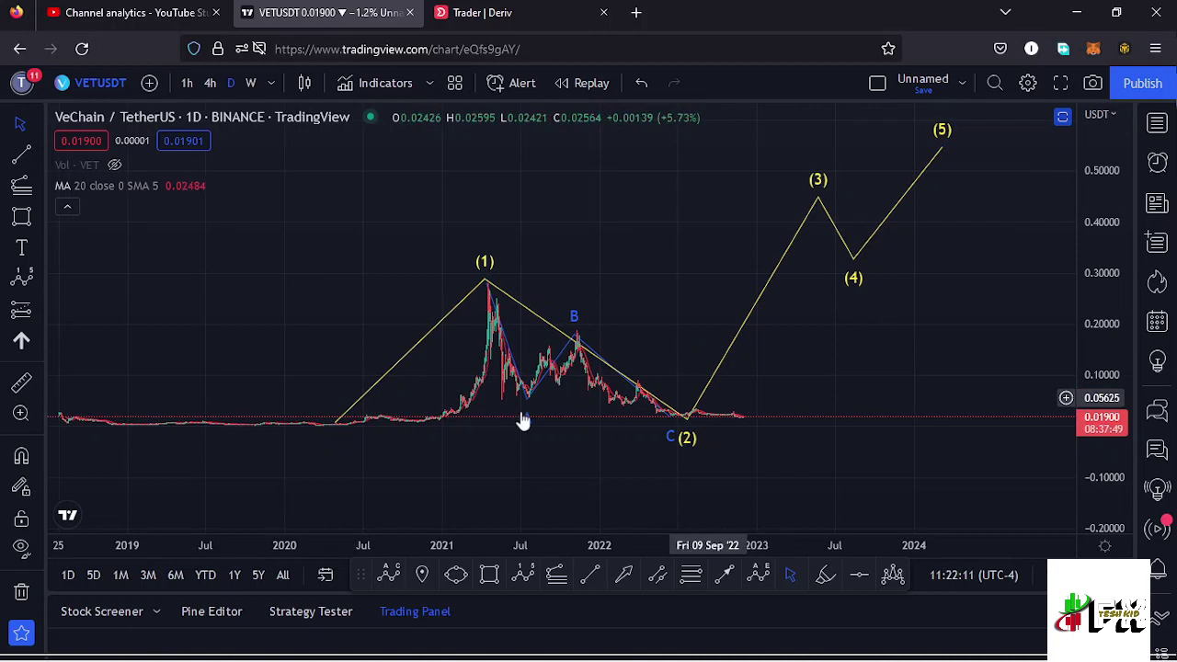
click(21, 383)
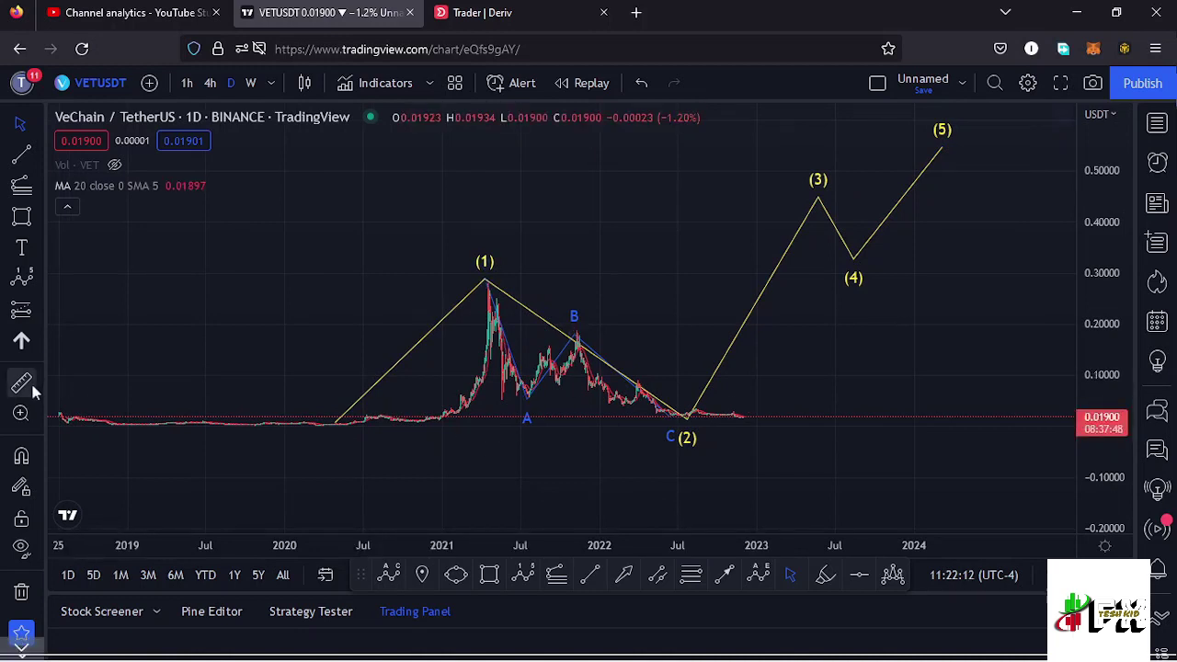
click(490, 289)
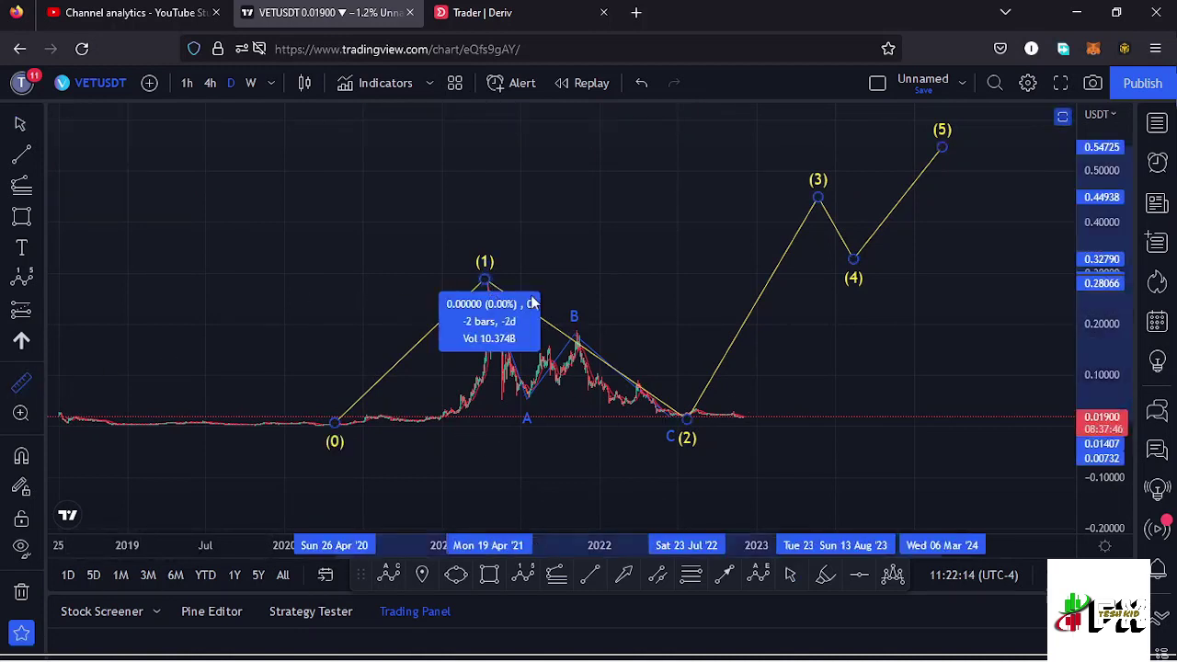
click(776, 415)
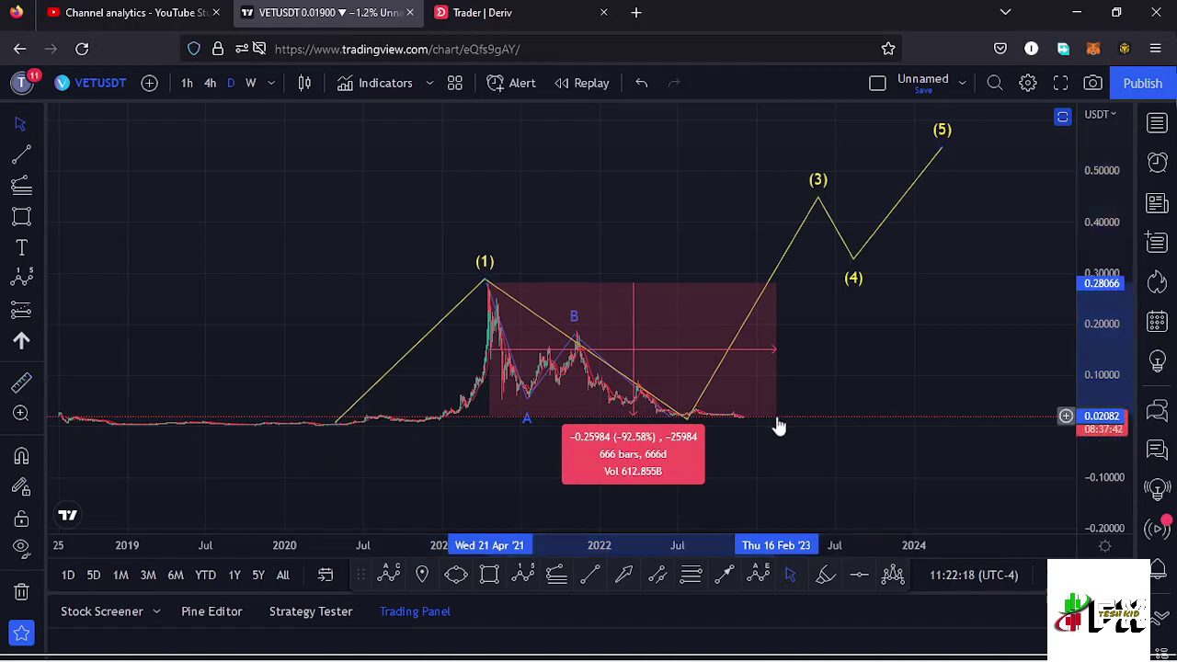
click(829, 365)
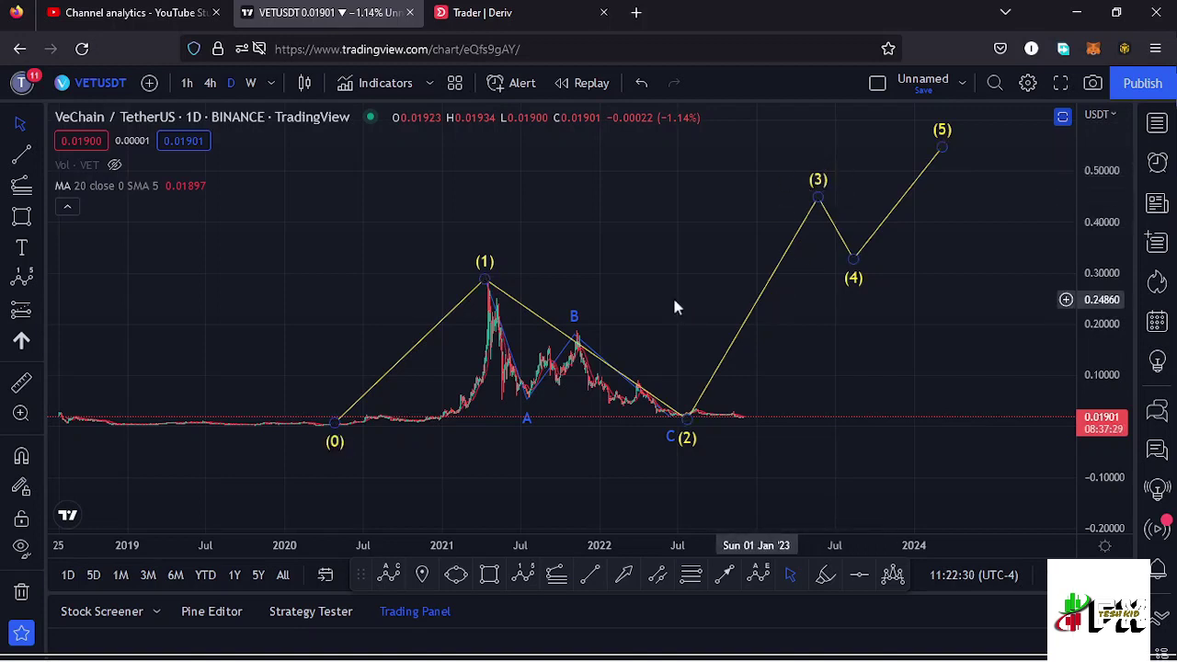
Step: Draw a trend-based Fib extension from the 2020 low through the (1) peak
click(555, 580)
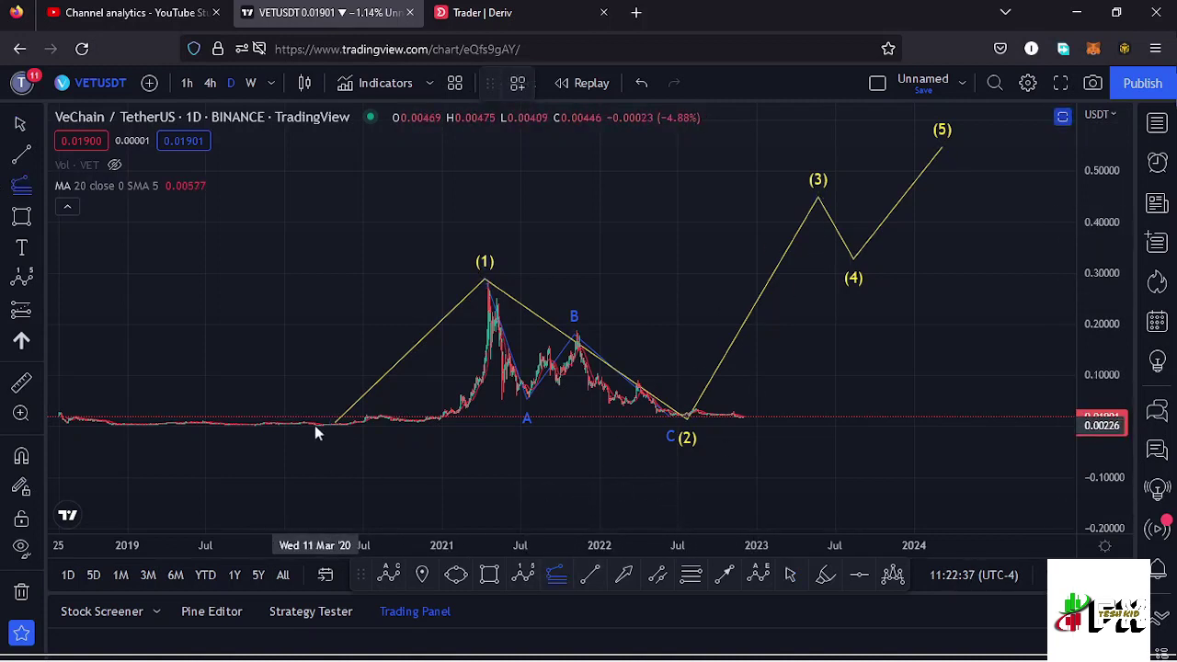
click(314, 425)
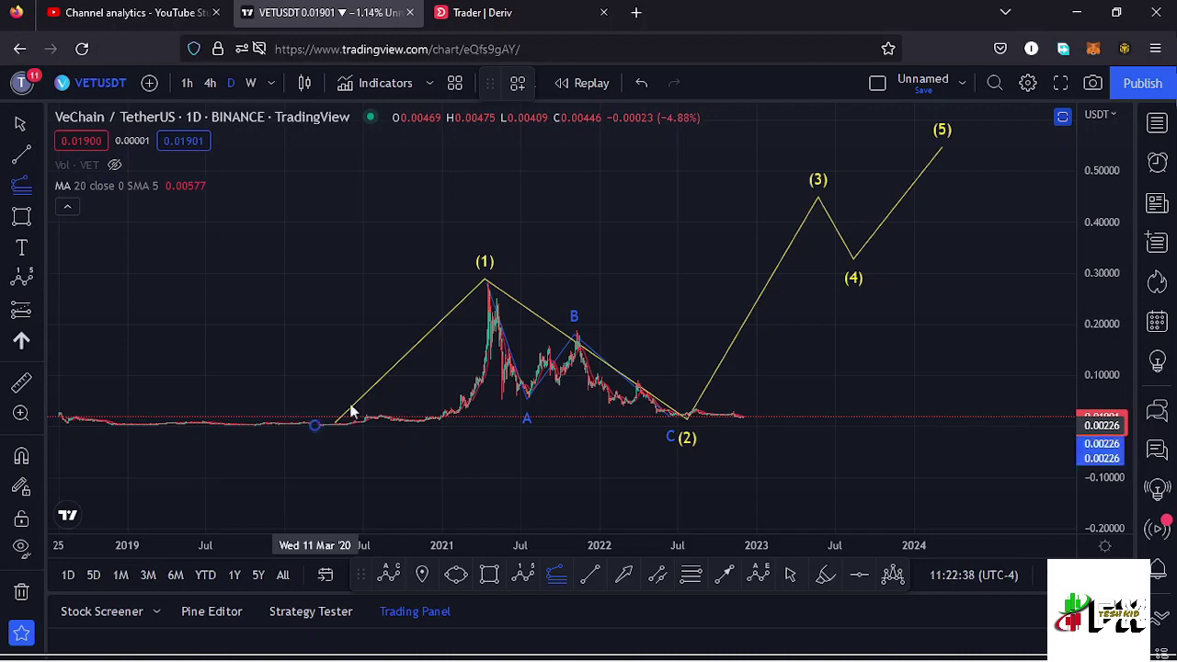
click(487, 285)
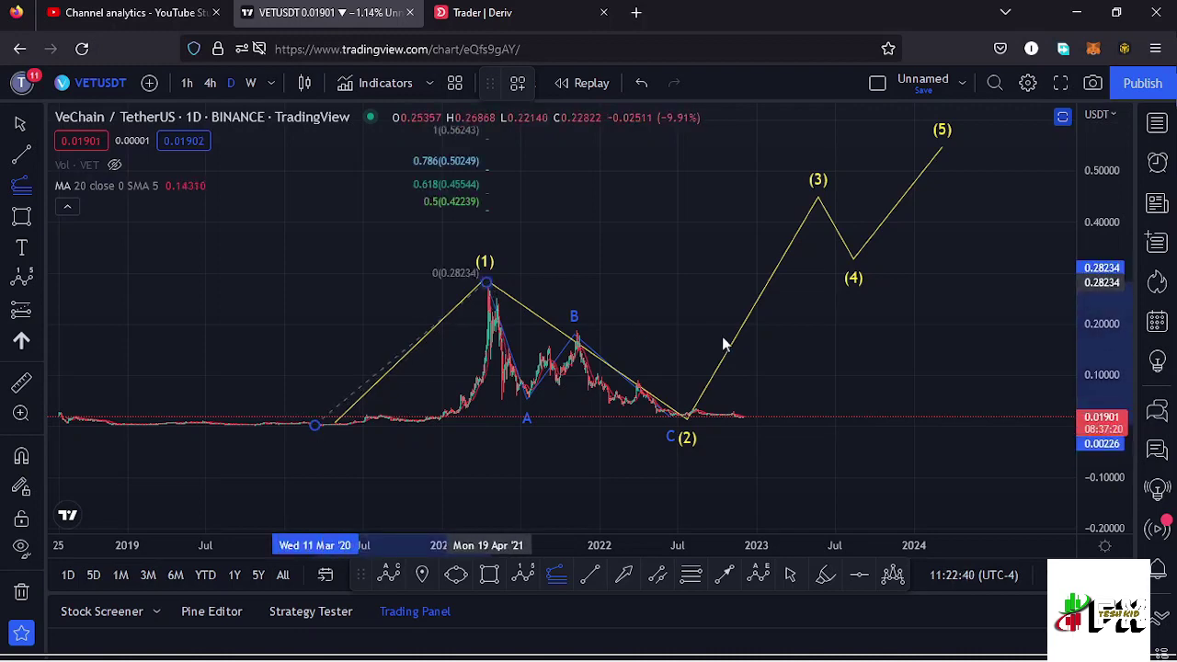
click(875, 421)
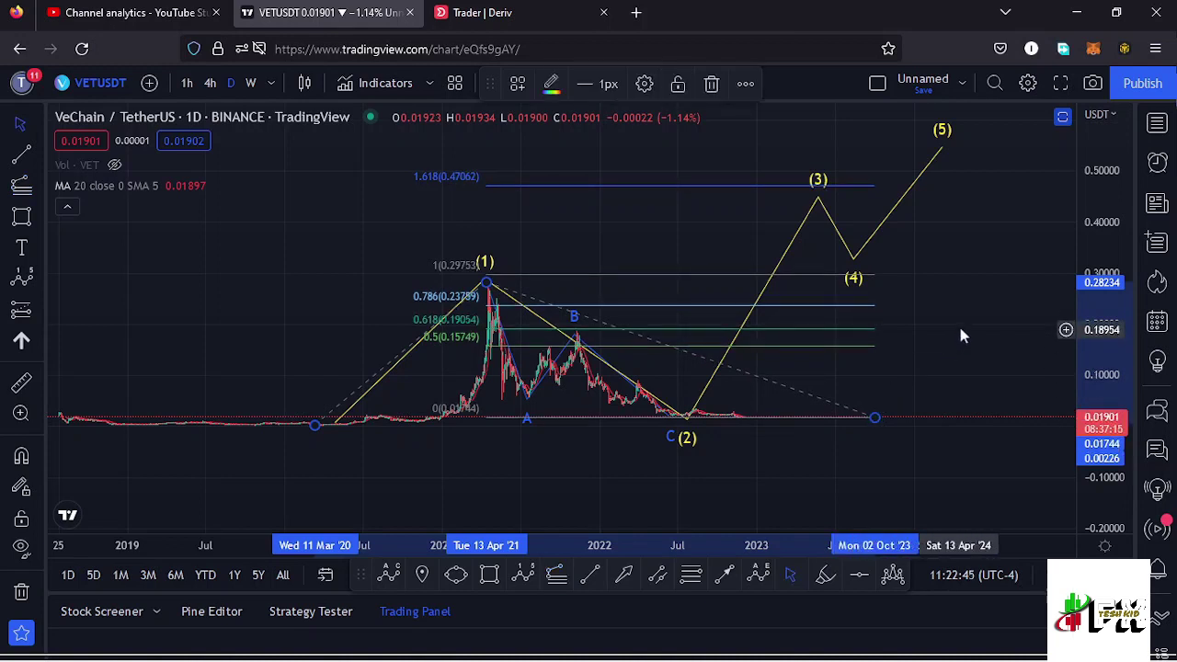
Step: Raise the impulse wave's point (3) to the 1.618 extension level near 0.47
drag(939, 341, 940, 346)
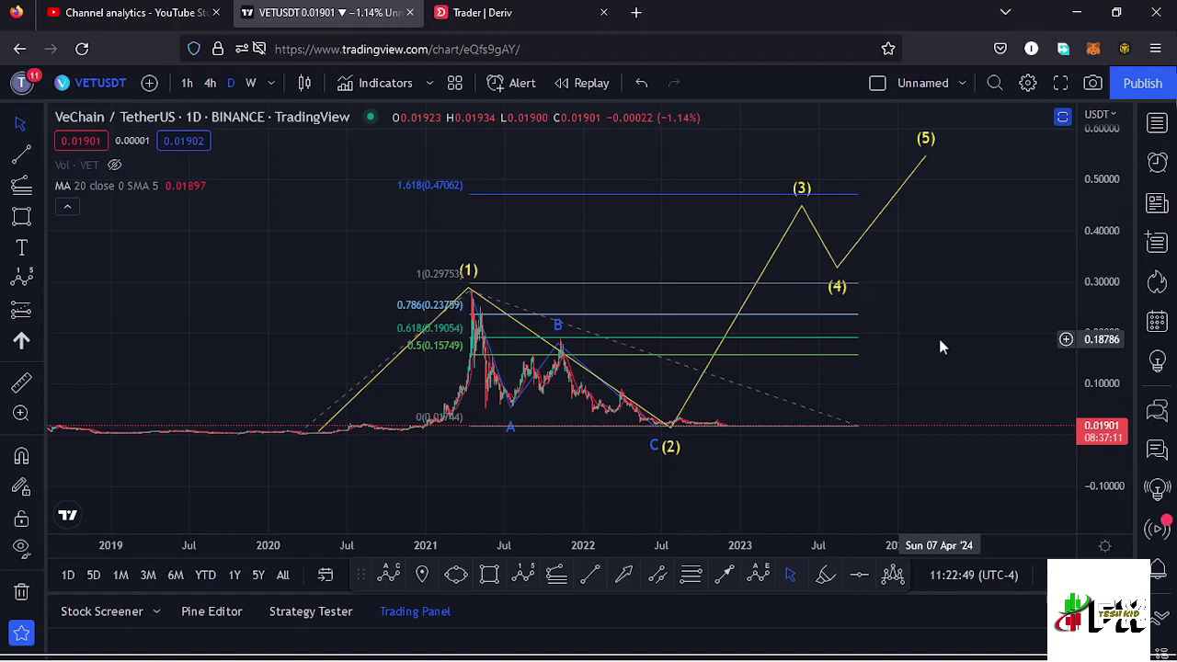
click(802, 206)
drag(801, 204, 802, 196)
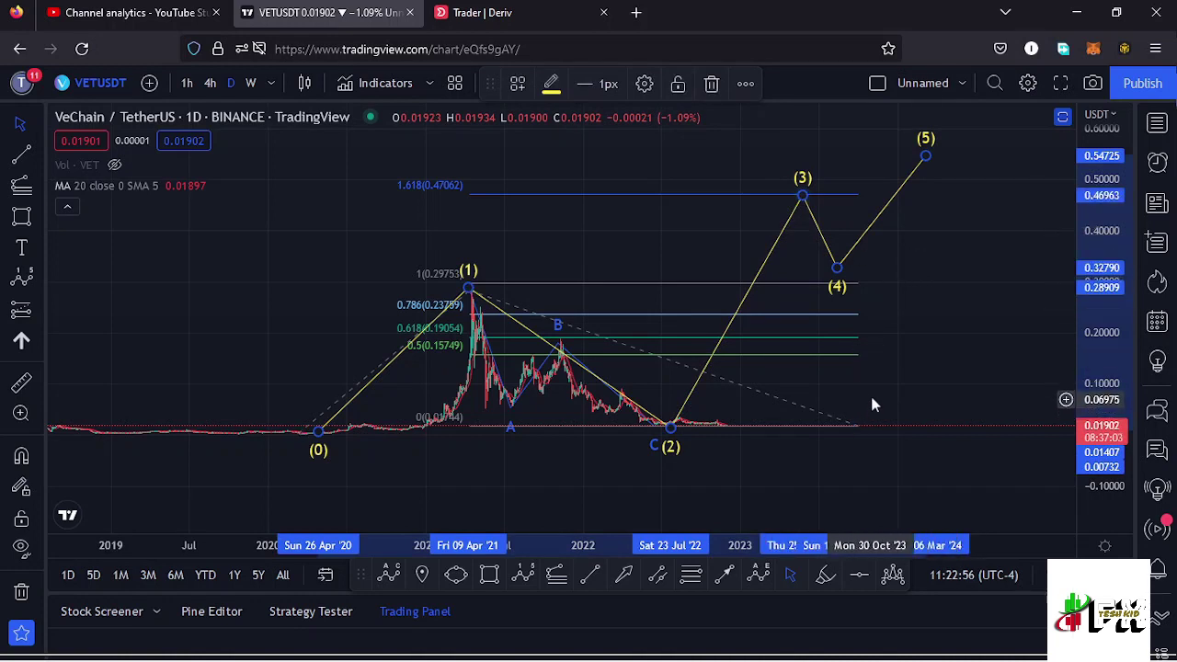
click(857, 425)
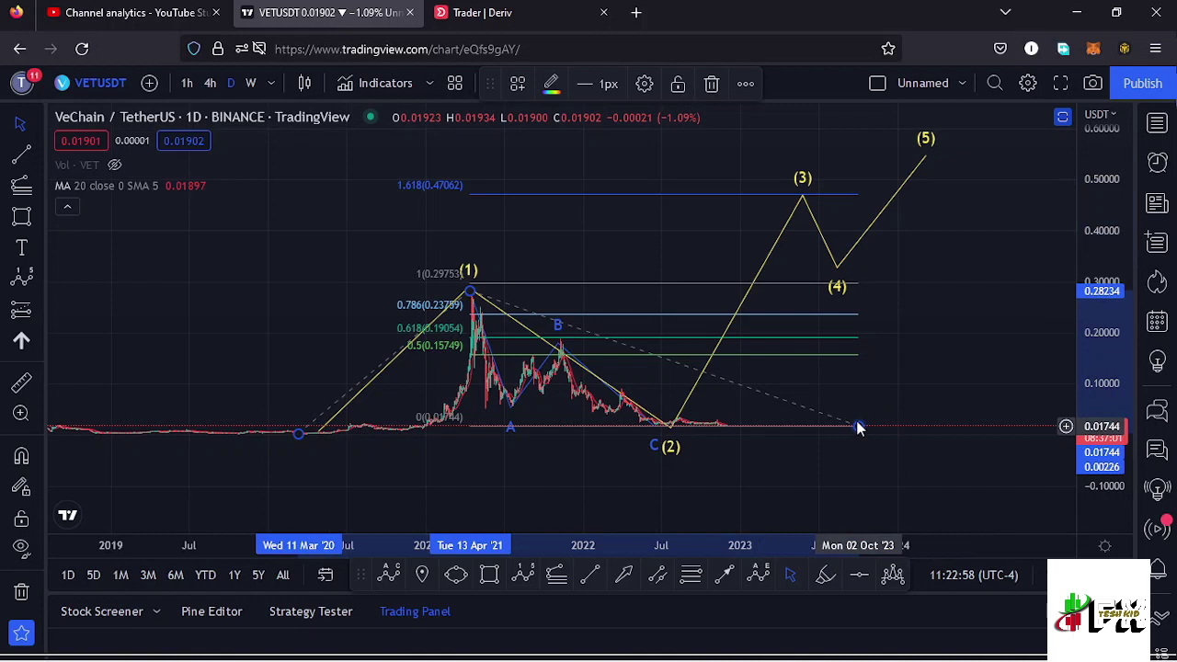
Step: Delete the Fibonacci extension and rescale the chart view
key(Delete)
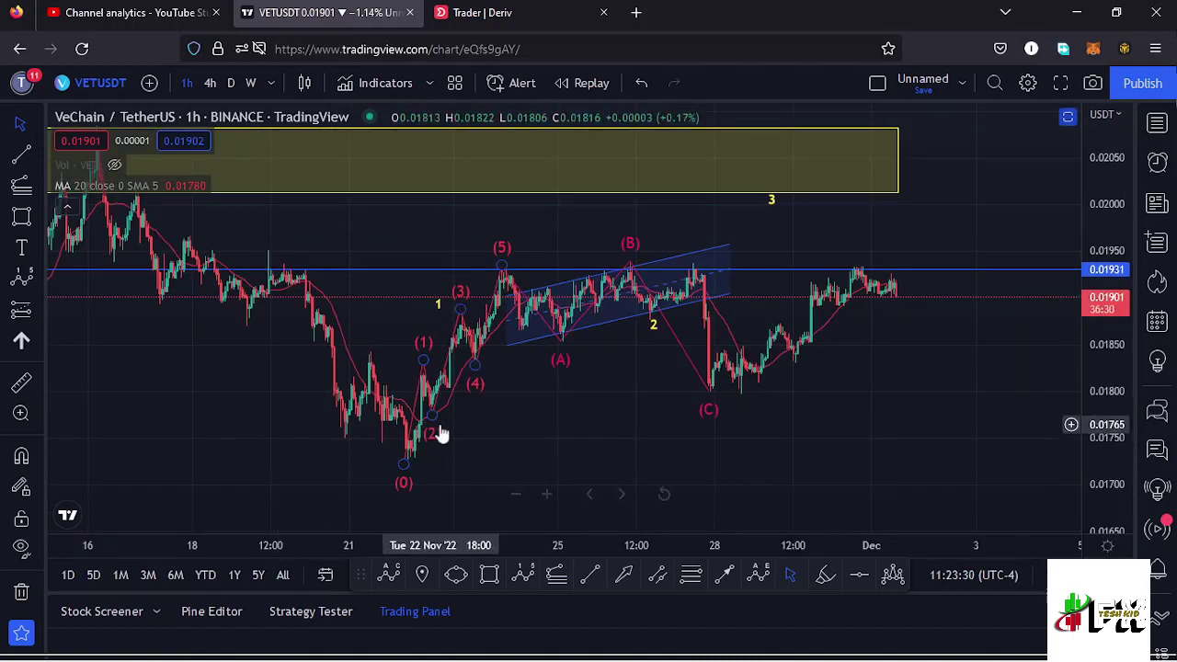
scroll(469, 411, right, 5)
scroll(551, 406, left, 4)
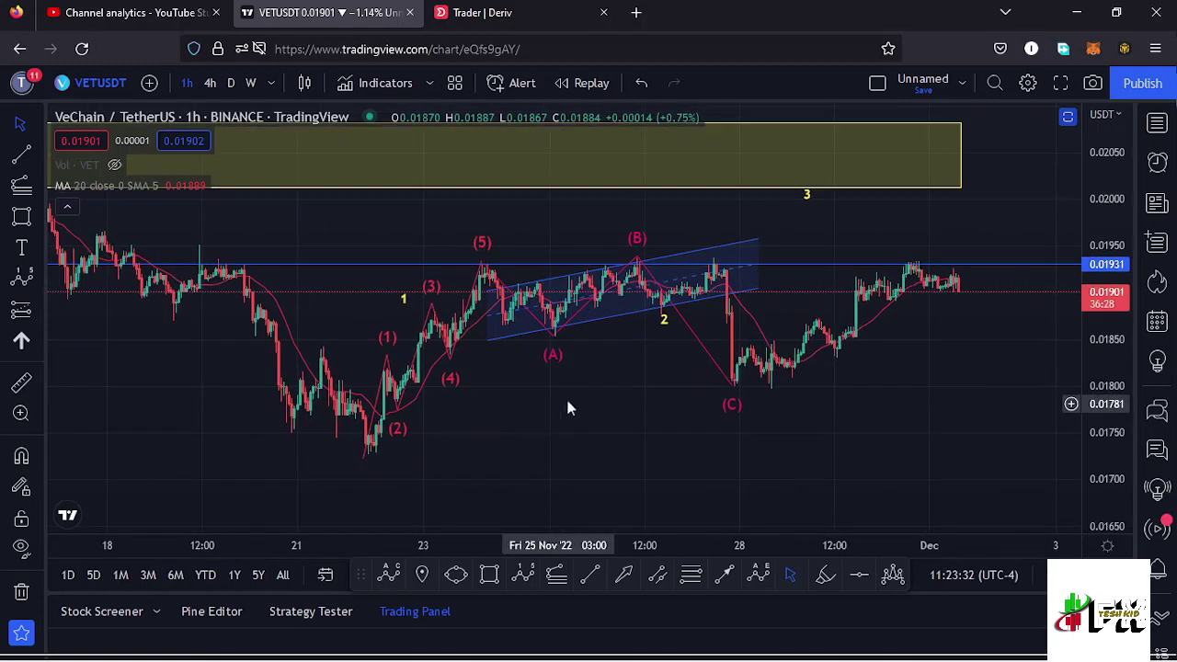
scroll(565, 406, left, 1)
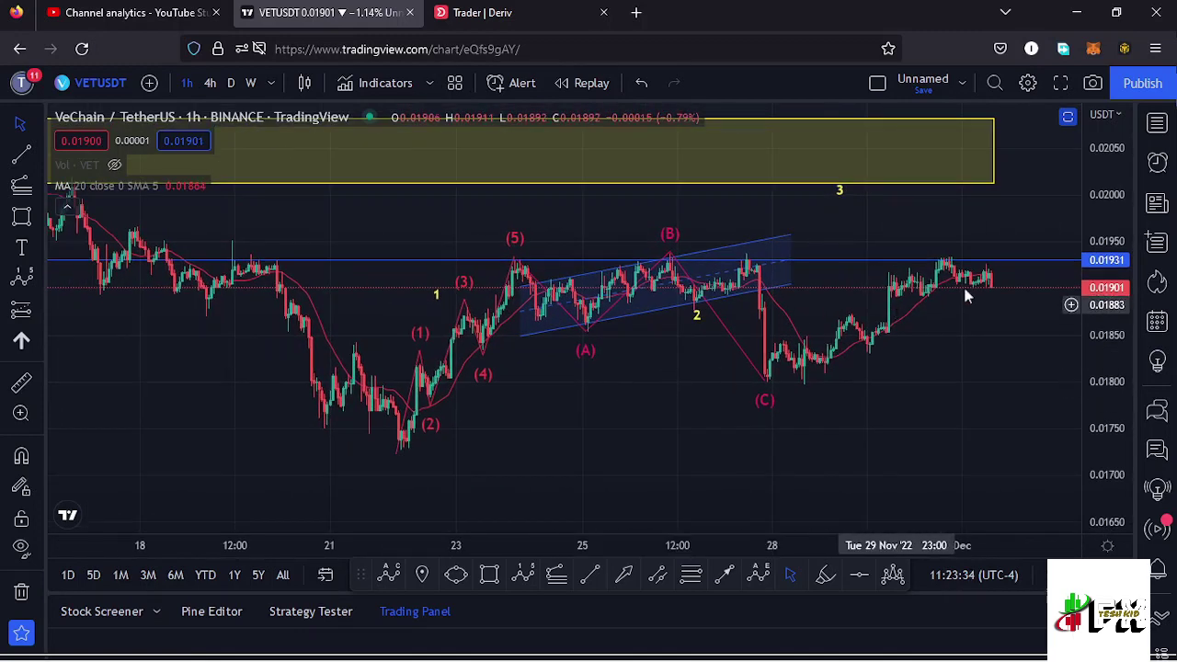
drag(1112, 335, 1113, 441)
scroll(644, 382, up, 1)
scroll(538, 403, left, 4)
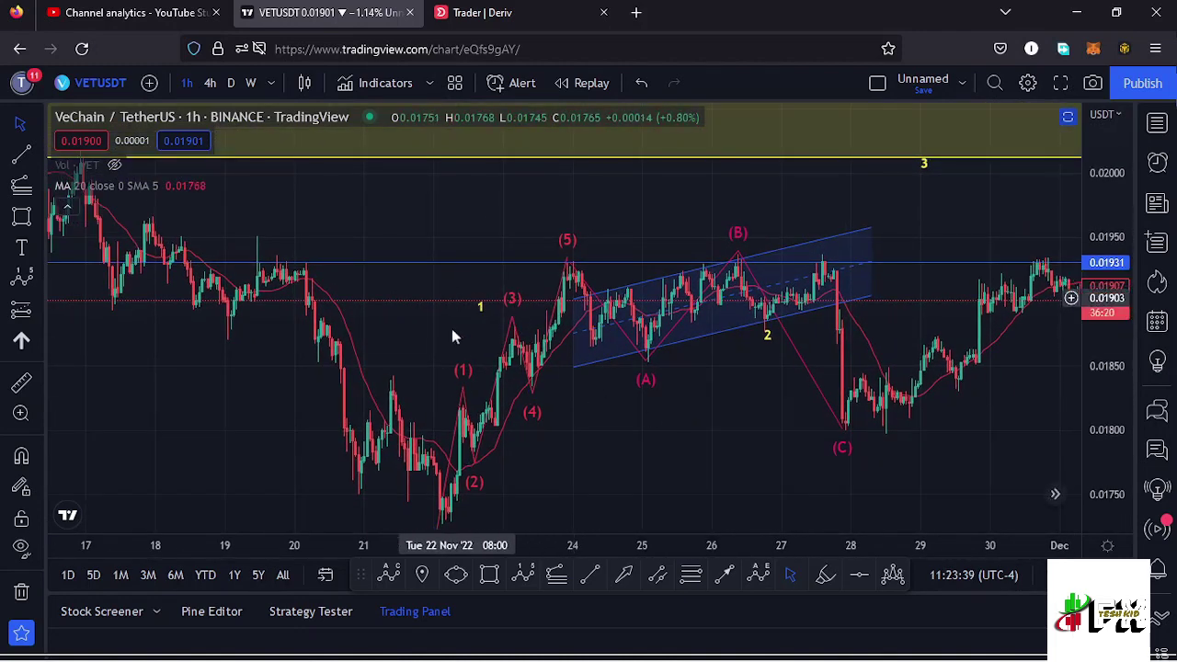
scroll(507, 404, right, 4)
scroll(529, 460, left, 2)
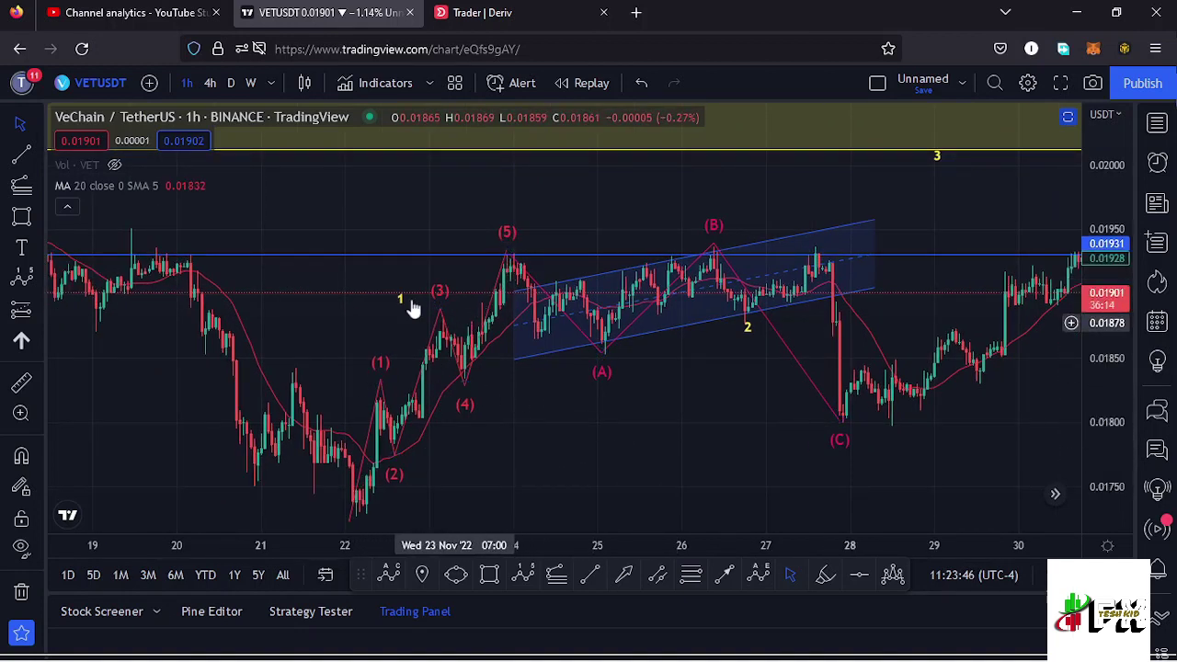
Step: Position the yellow 2 label beneath the blue channel between (A) and (B)
click(405, 284)
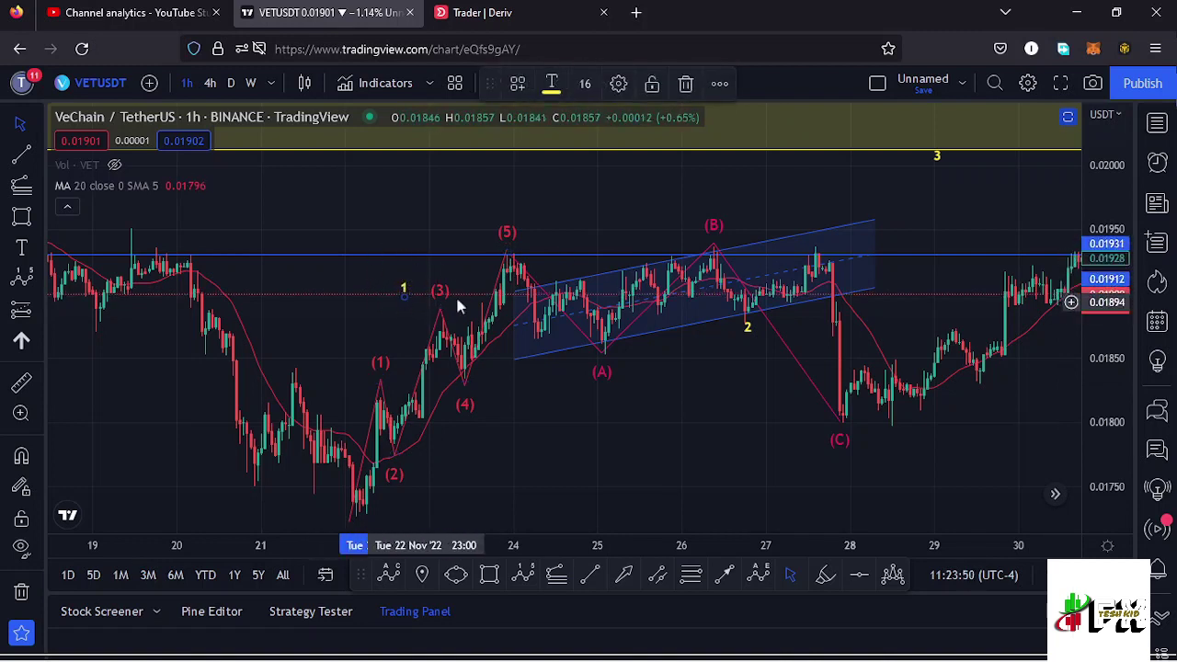
drag(751, 334, 717, 329)
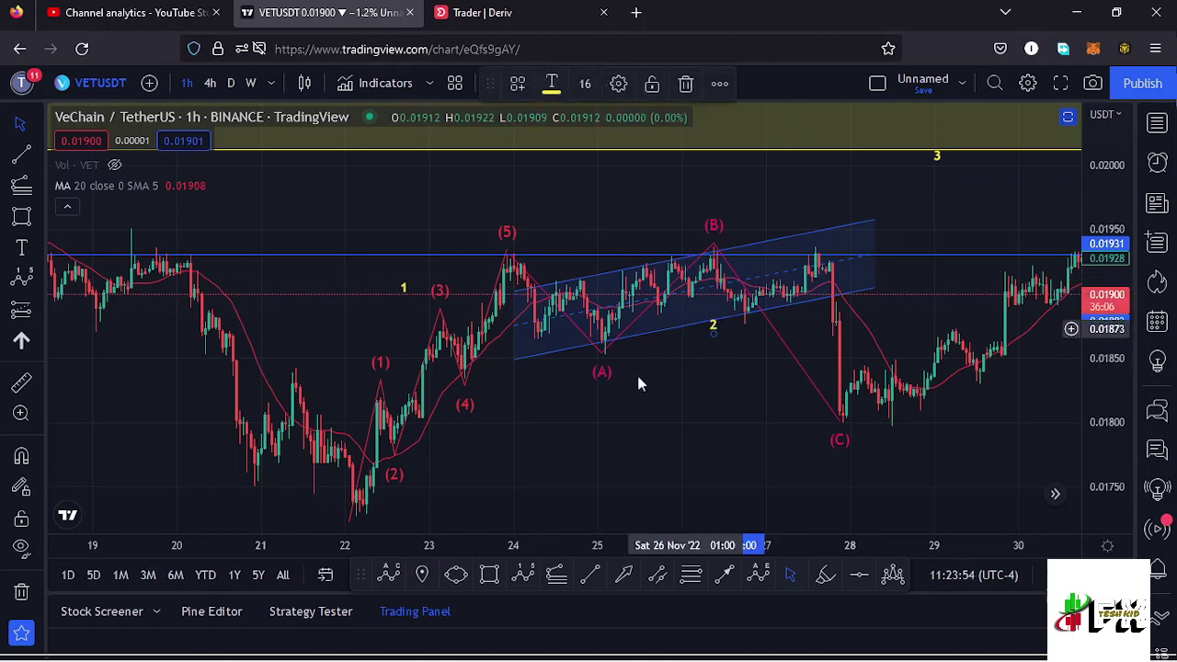
scroll(637, 373, up, 2)
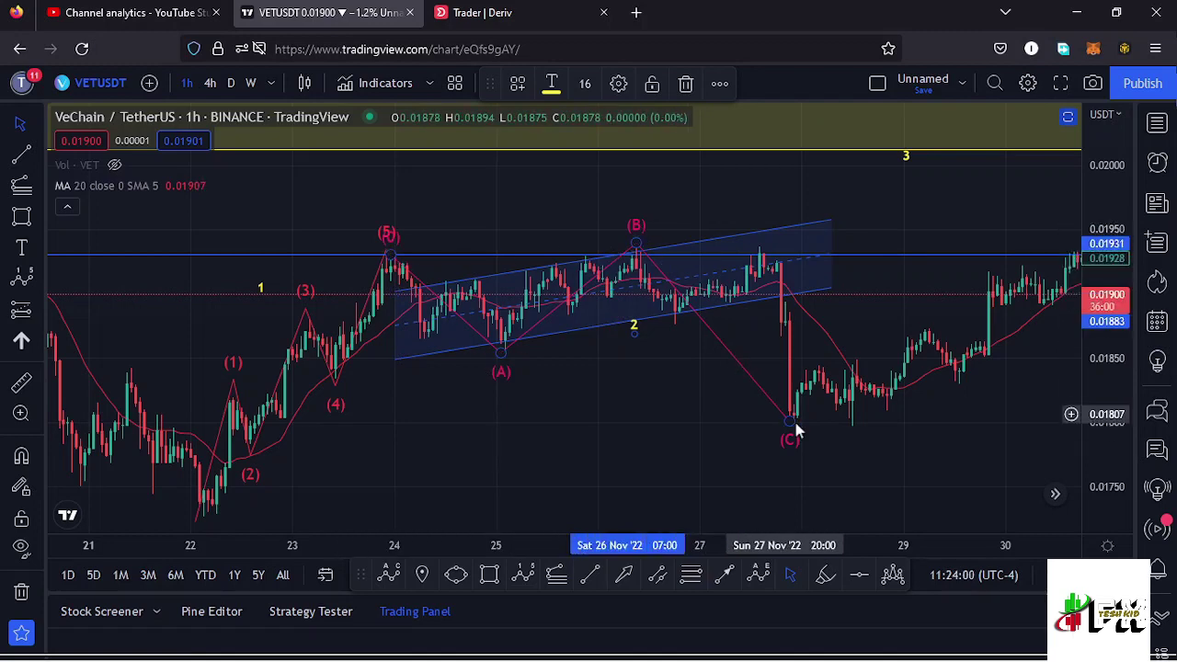
scroll(712, 416, down, 2)
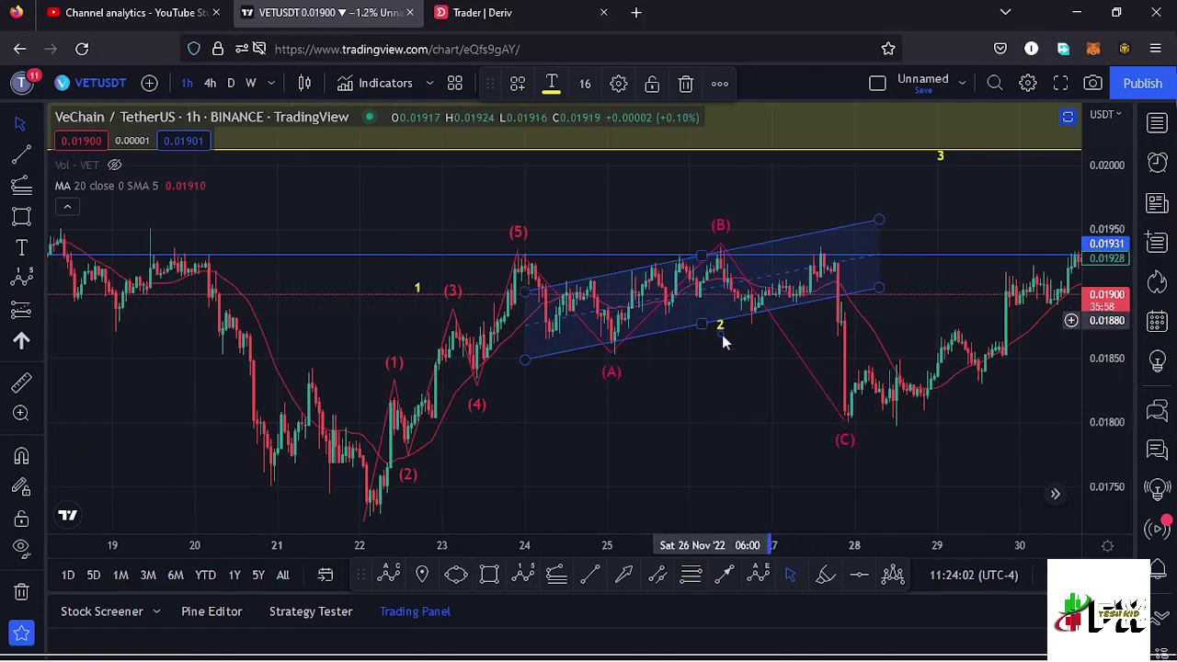
drag(766, 416, 645, 397)
scroll(645, 398, down, 2)
drag(905, 215, 799, 243)
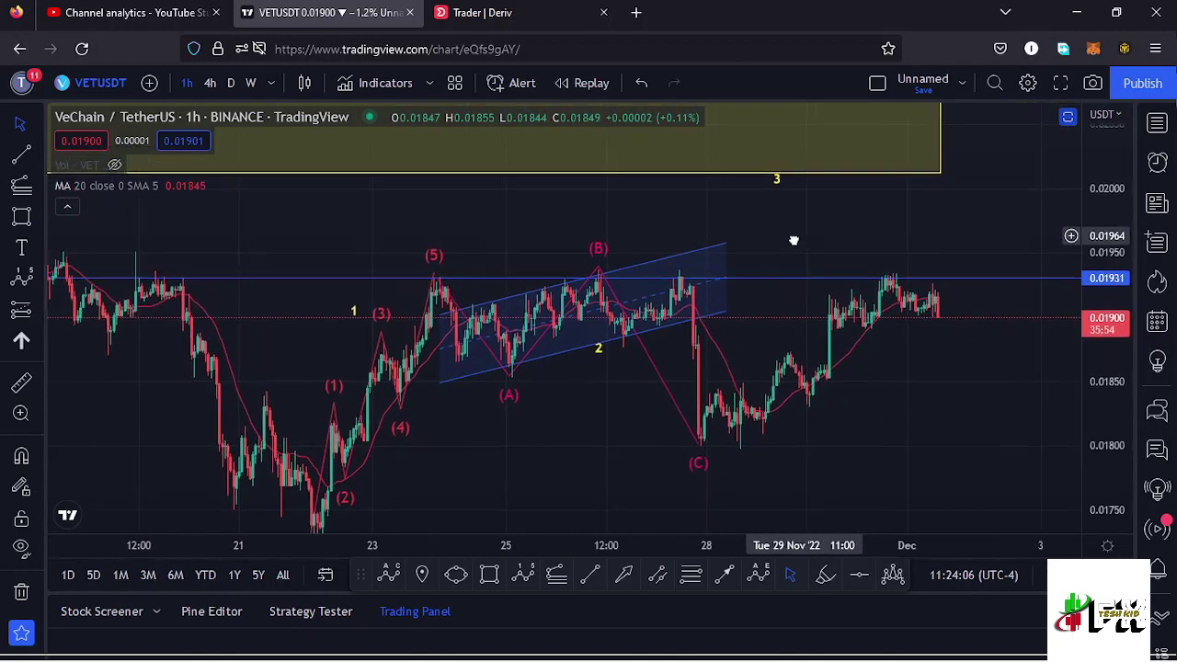
drag(766, 180, 772, 201)
Step: Add a yellow '3' text label above the recovery after (C)
click(768, 230)
text(3)
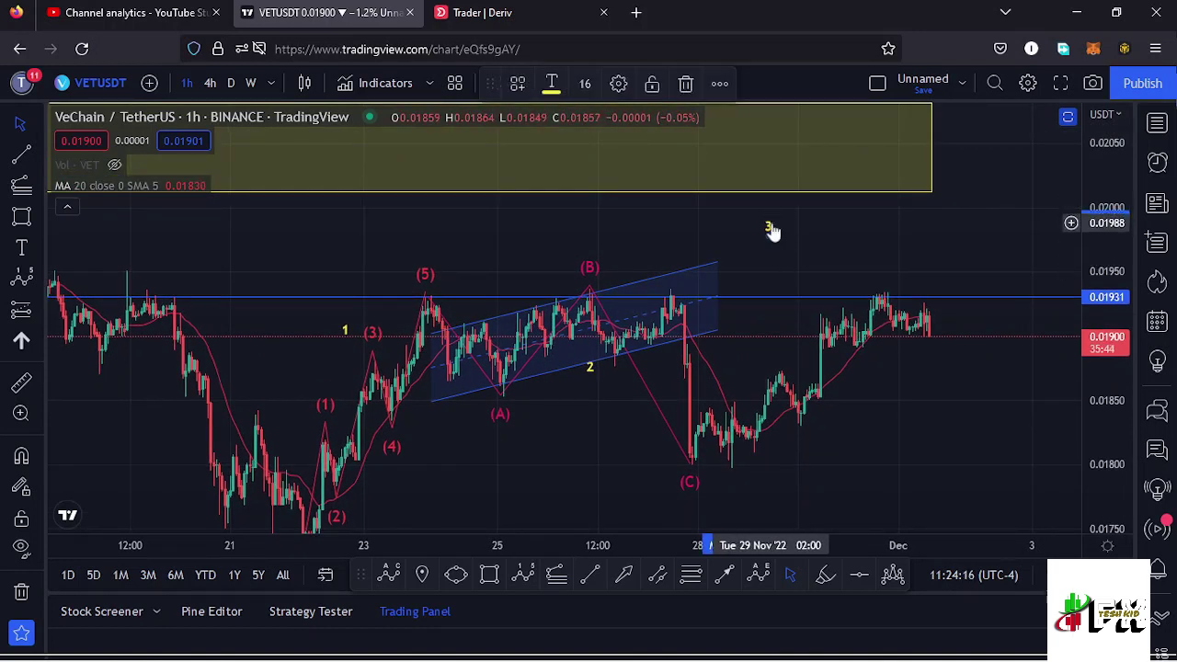
drag(769, 230, 776, 244)
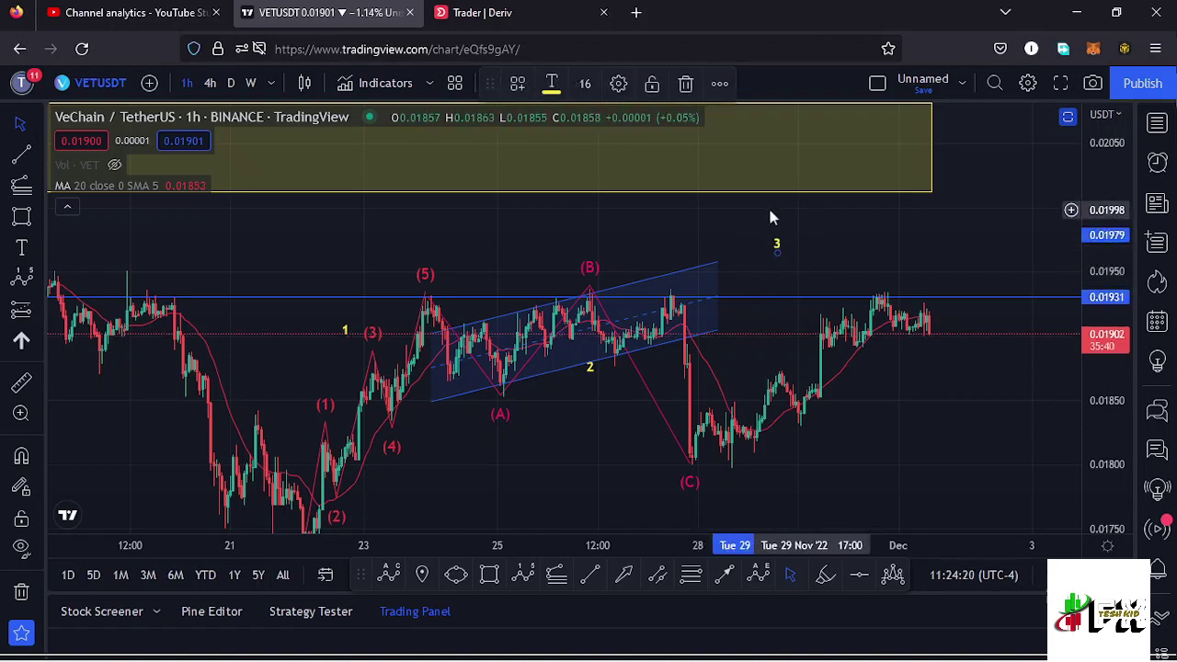
drag(779, 244, 788, 249)
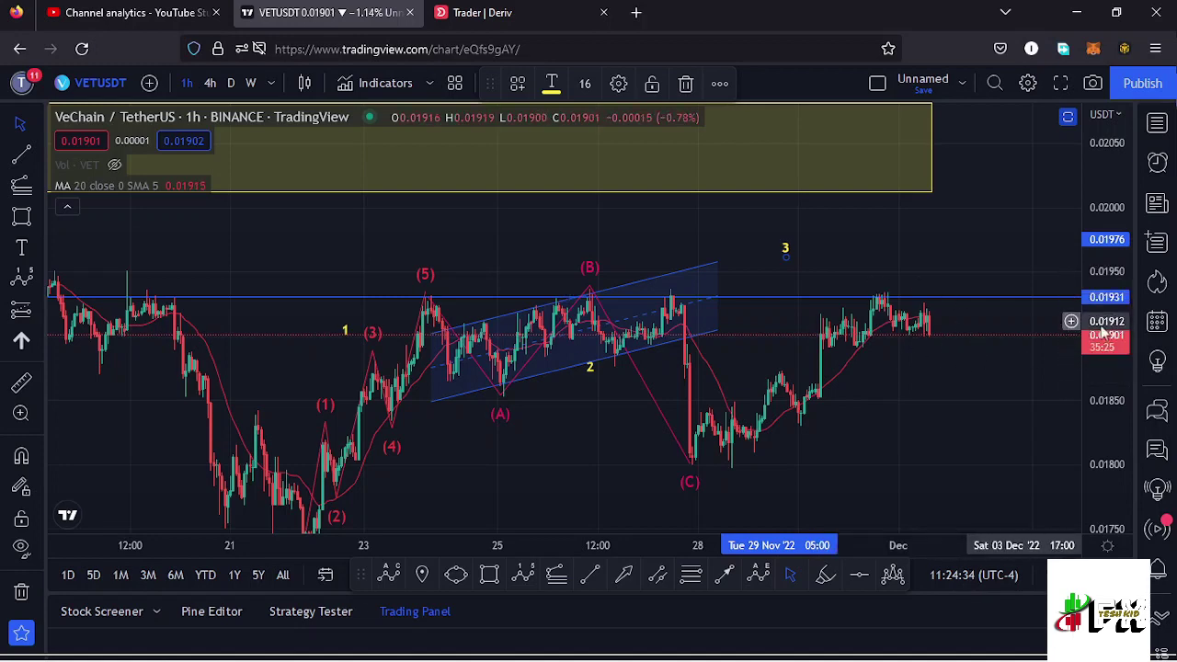
Step: Draw a yellow arrow projecting upward from the latest price near 0.0190 toward about 0.0197
drag(1008, 407, 883, 400)
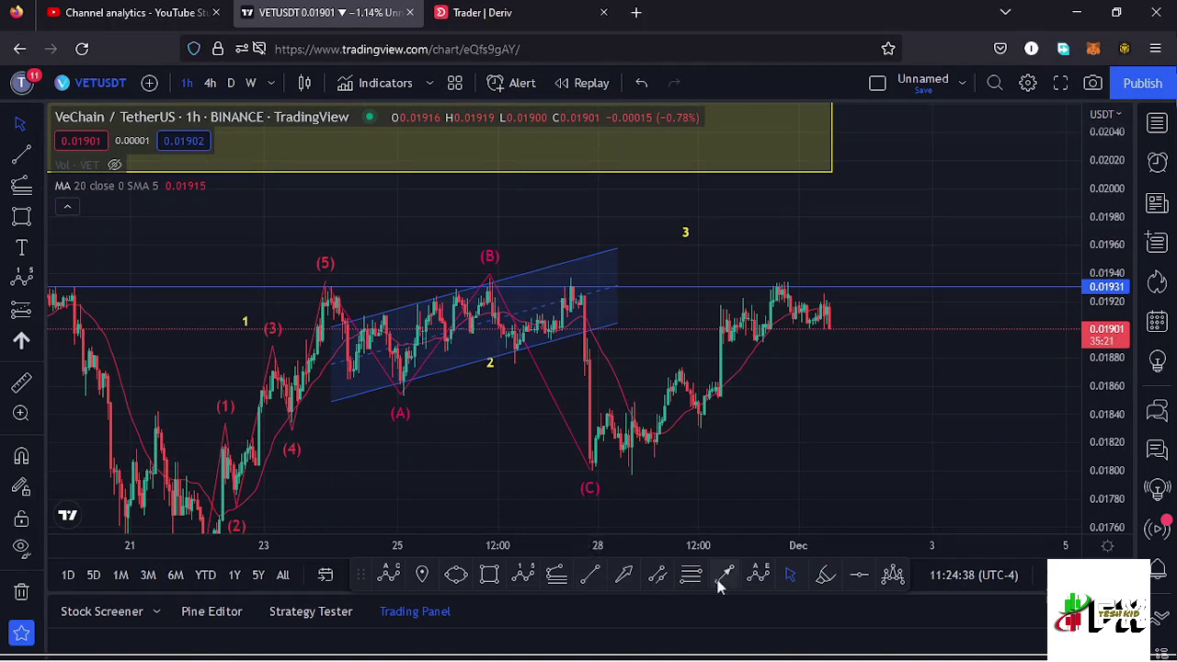
click(828, 333)
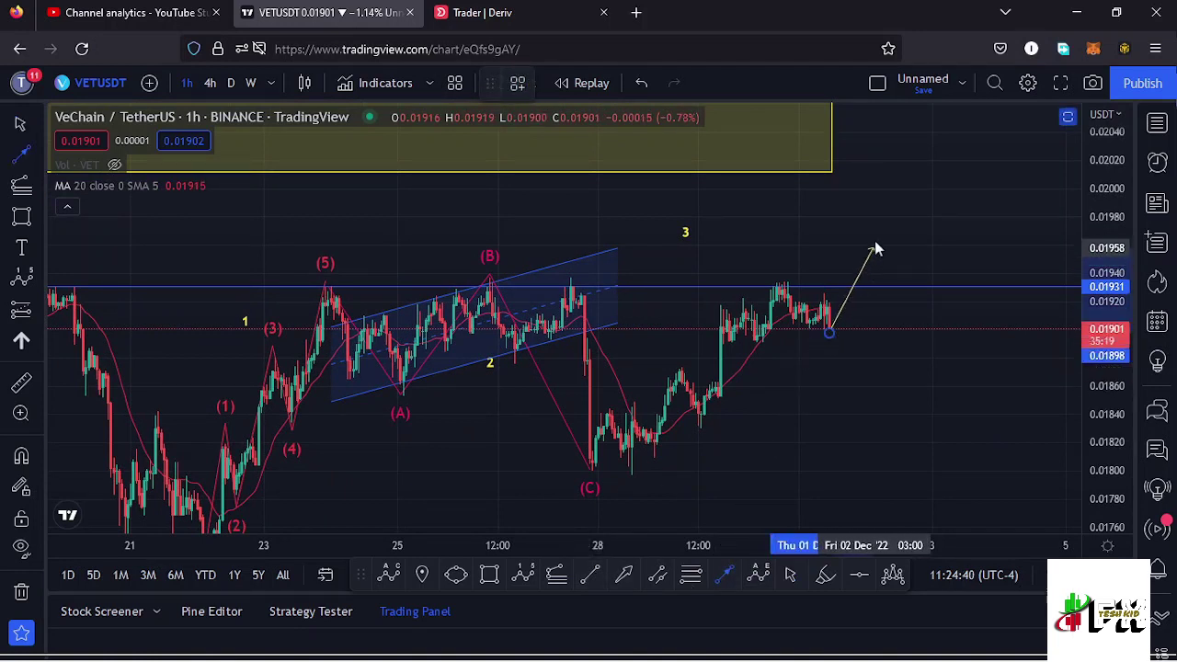
click(876, 238)
drag(683, 231, 688, 239)
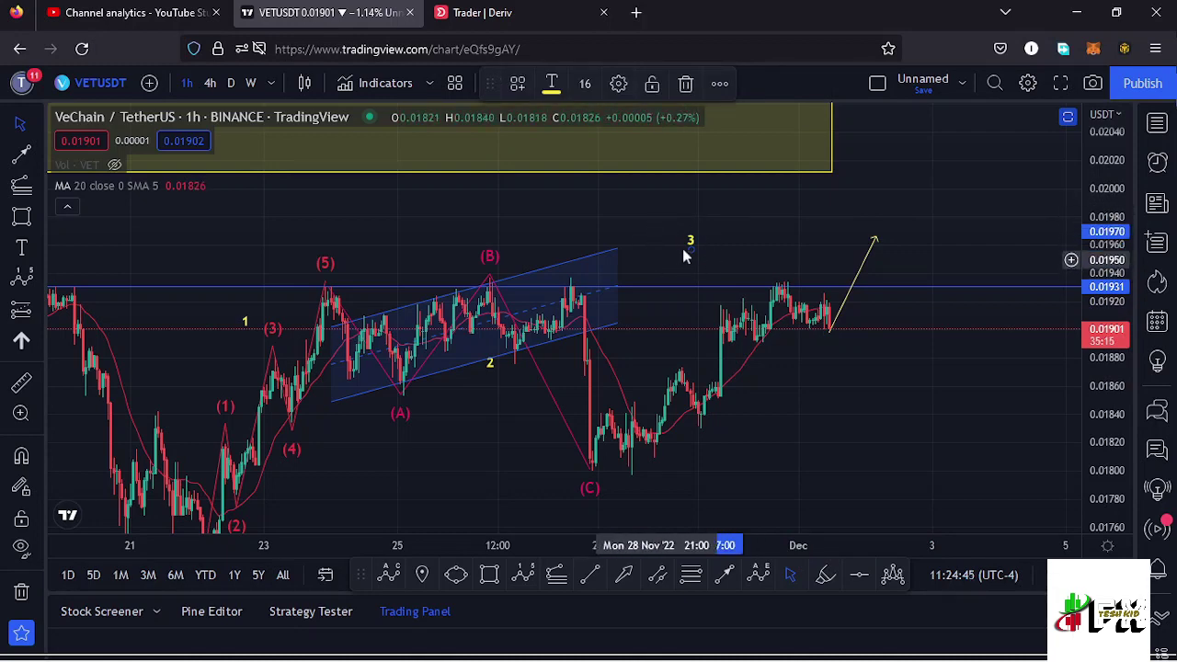
drag(1103, 253, 1100, 279)
scroll(935, 266, down, 2)
drag(1114, 194, 1102, 257)
Step: Draw a trend-based Fib extension from the (2) low through (5), reaching 1.618 at 0.02125
click(557, 577)
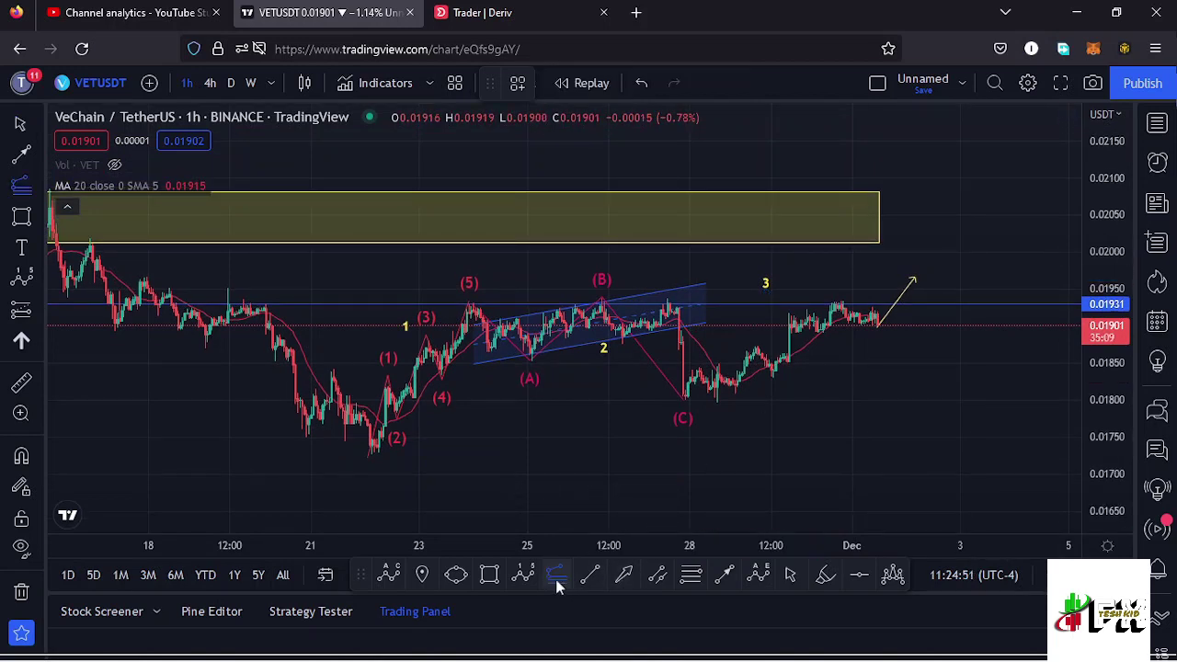
click(373, 452)
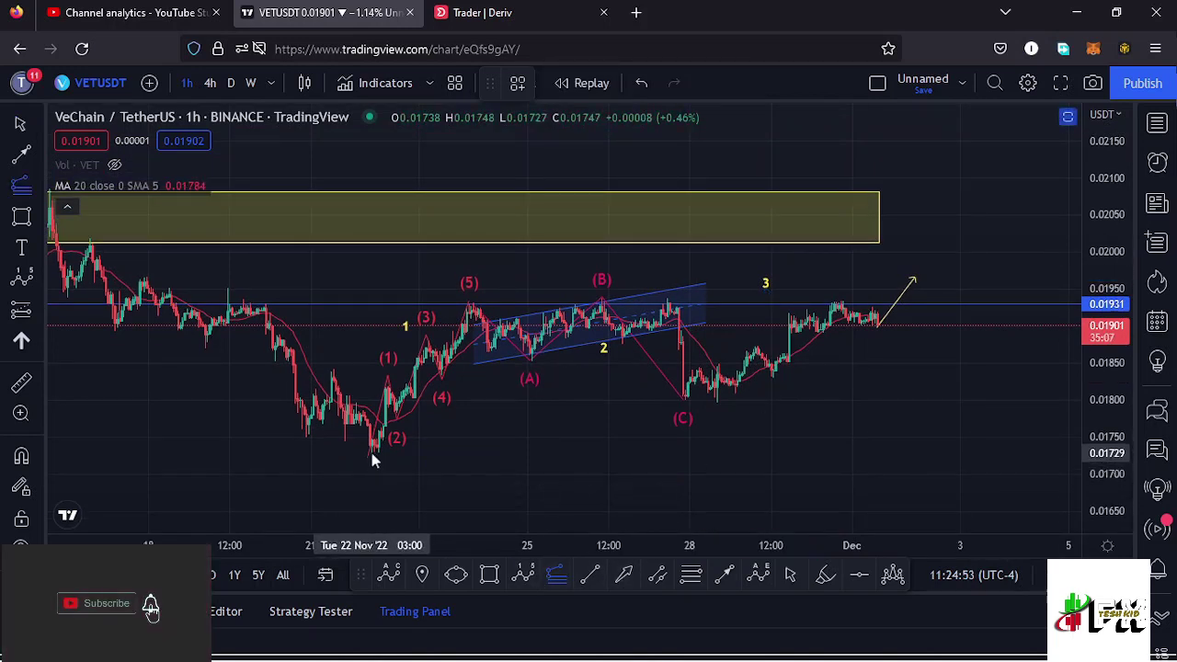
click(472, 305)
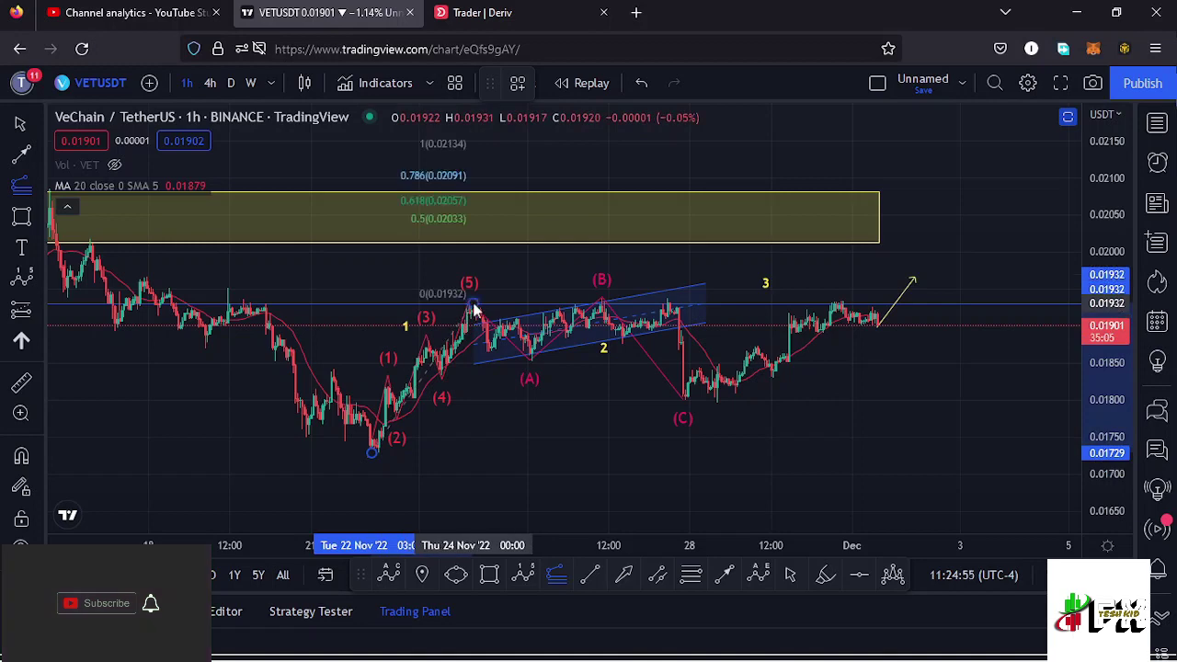
click(977, 402)
drag(1021, 221, 1006, 241)
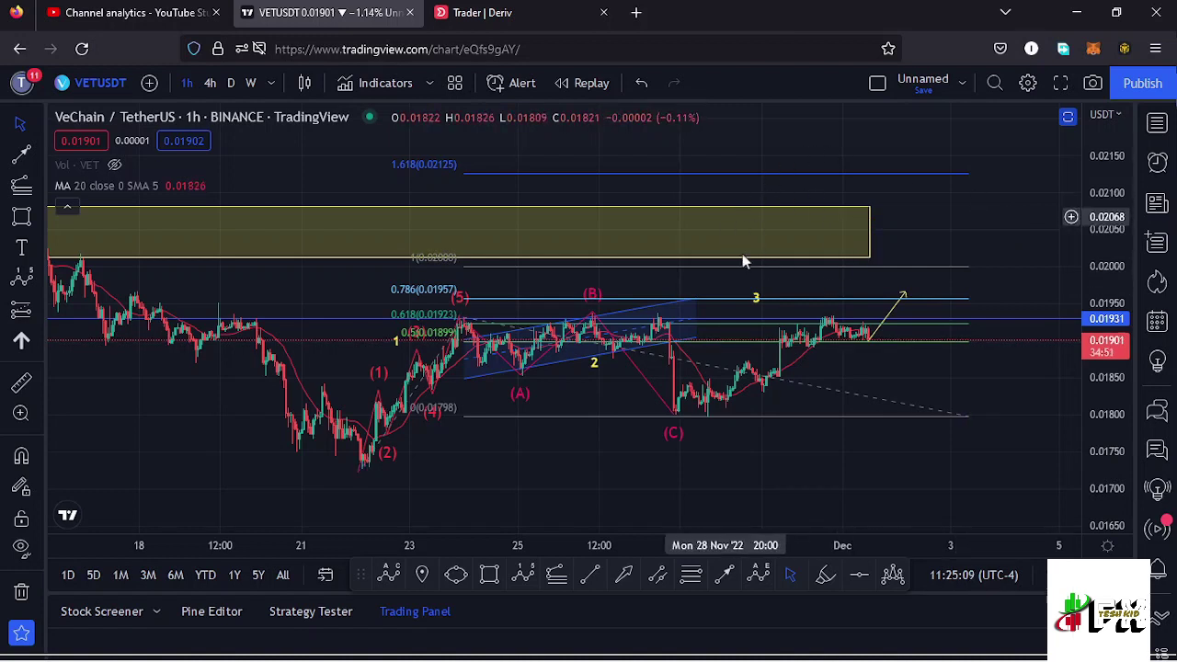
Step: Extend the yellow target zone's right edge further right and delete the Fibonacci extension
click(752, 229)
click(863, 193)
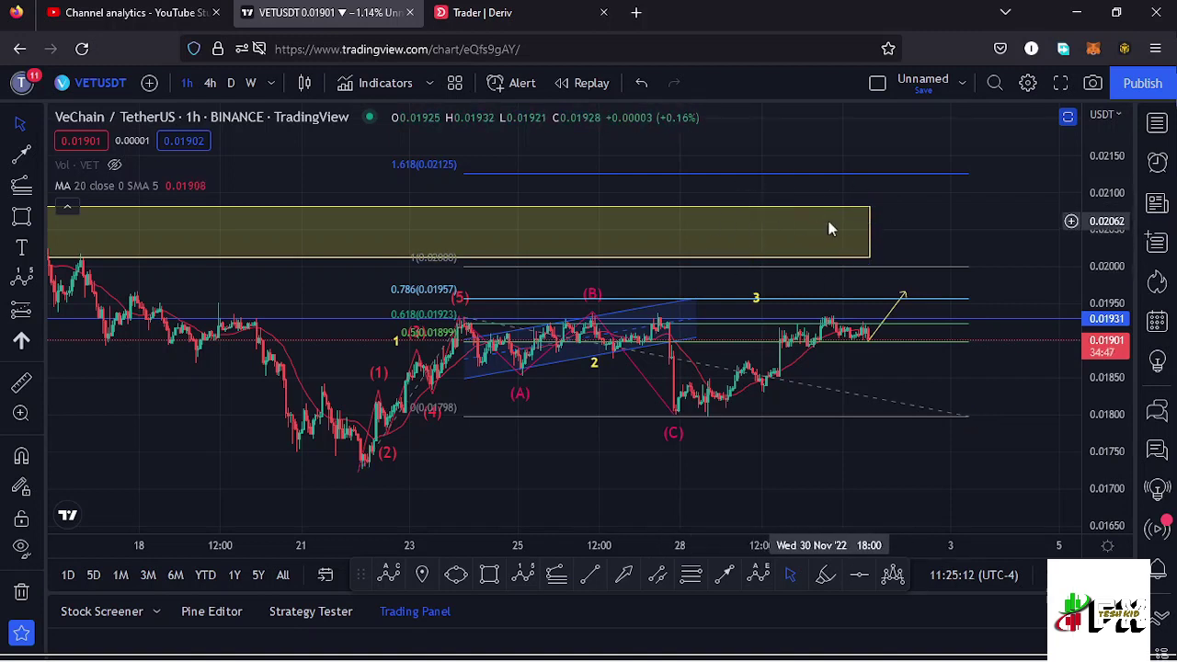
drag(873, 234, 891, 233)
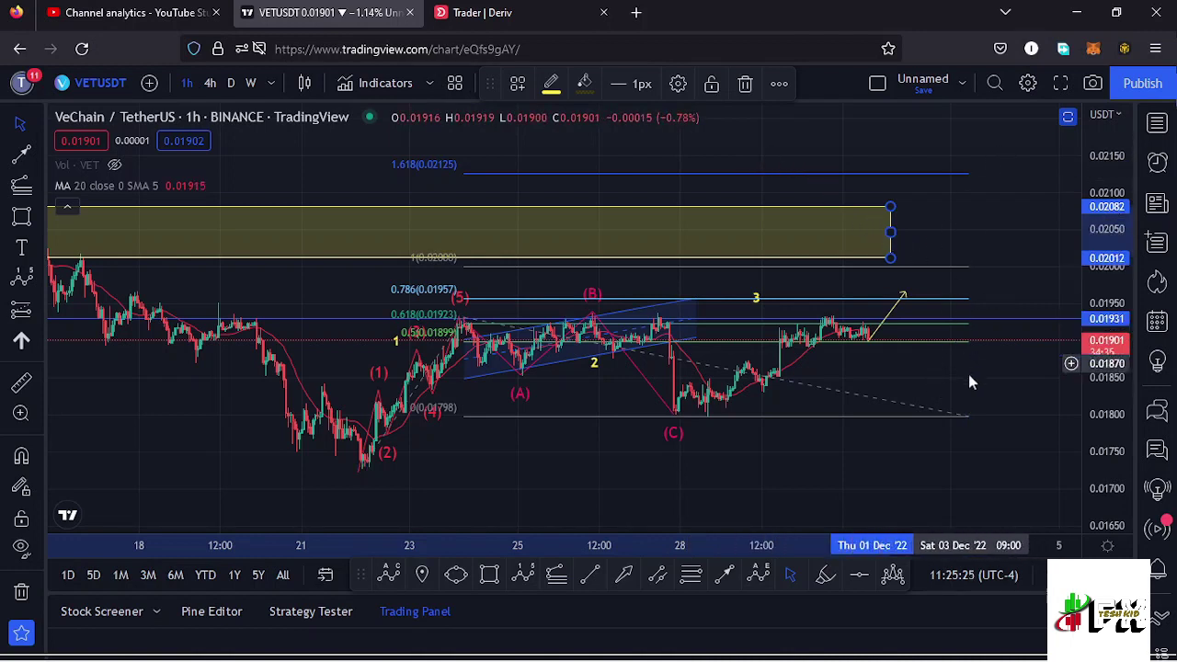
click(968, 419)
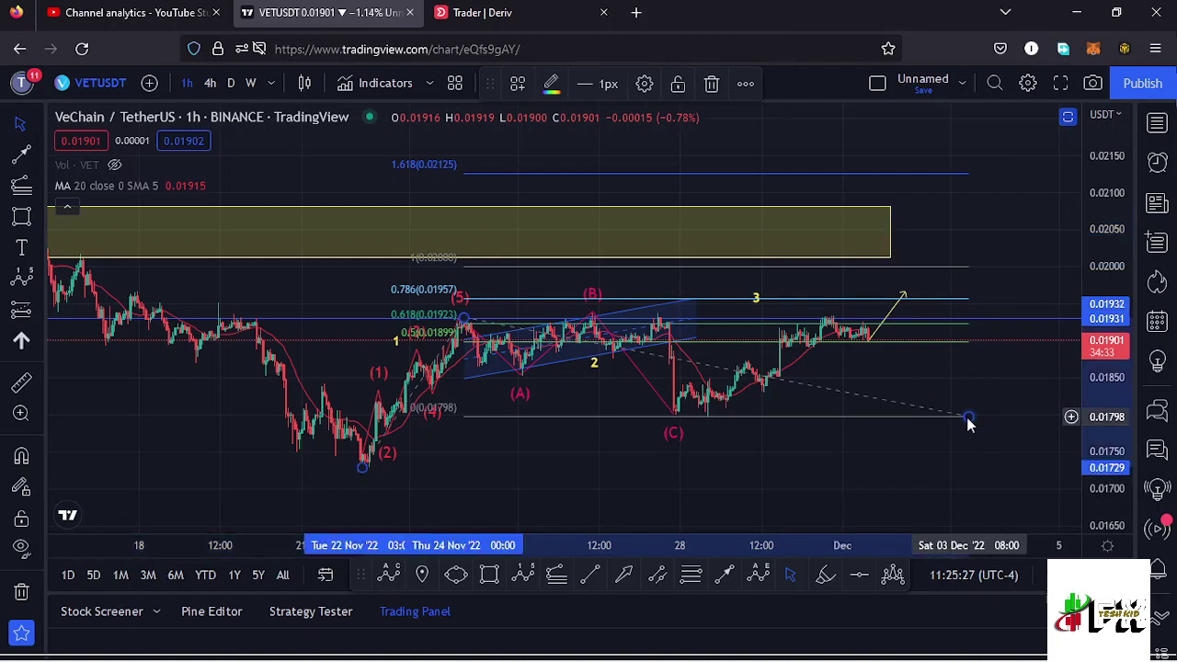
key(Delete)
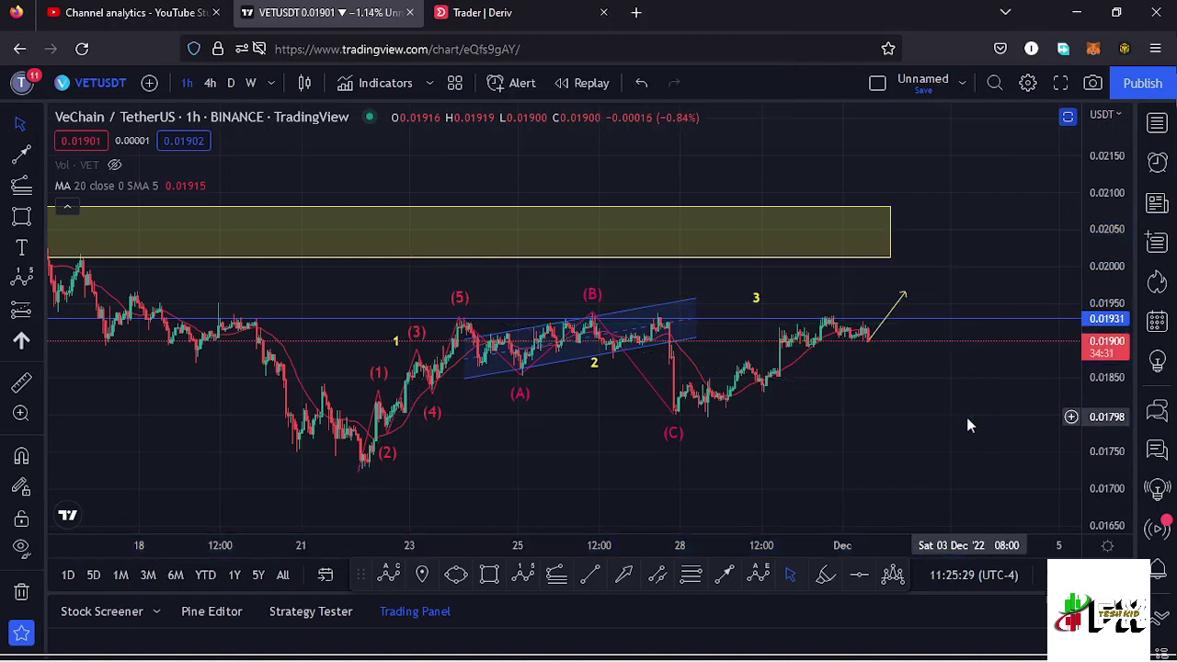
Step: Draw a yellow (0)–(5) wave from the (C) low to above the zone, then restore the RSI/MACD panes
drag(757, 303, 762, 297)
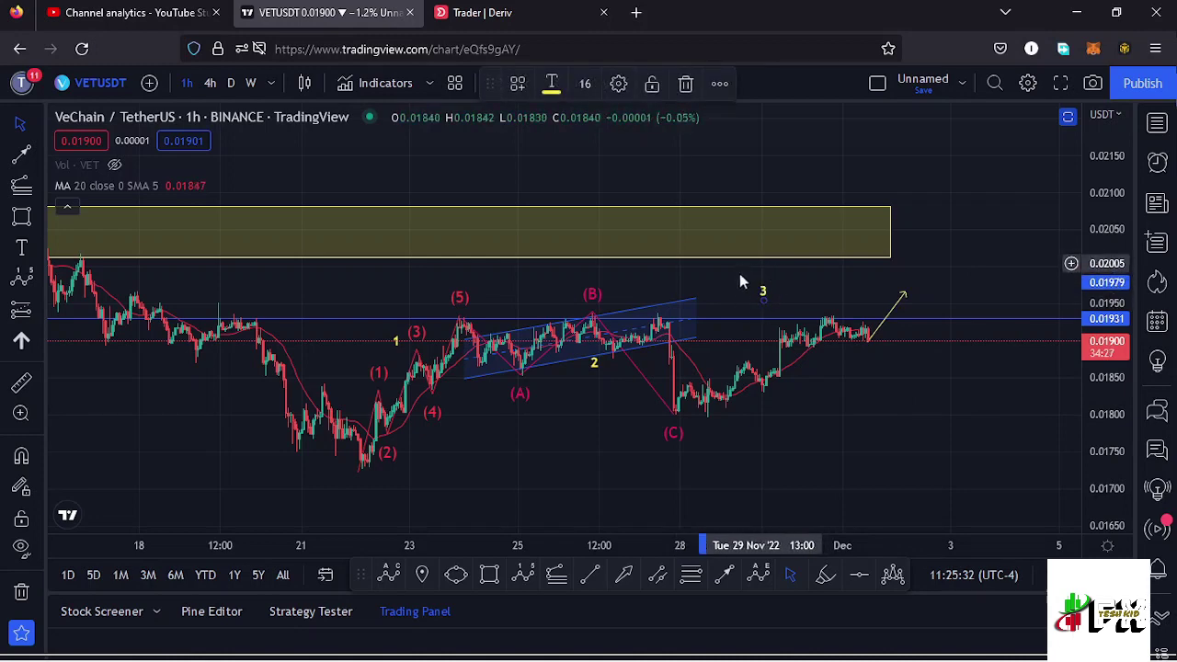
drag(1099, 338, 1050, 395)
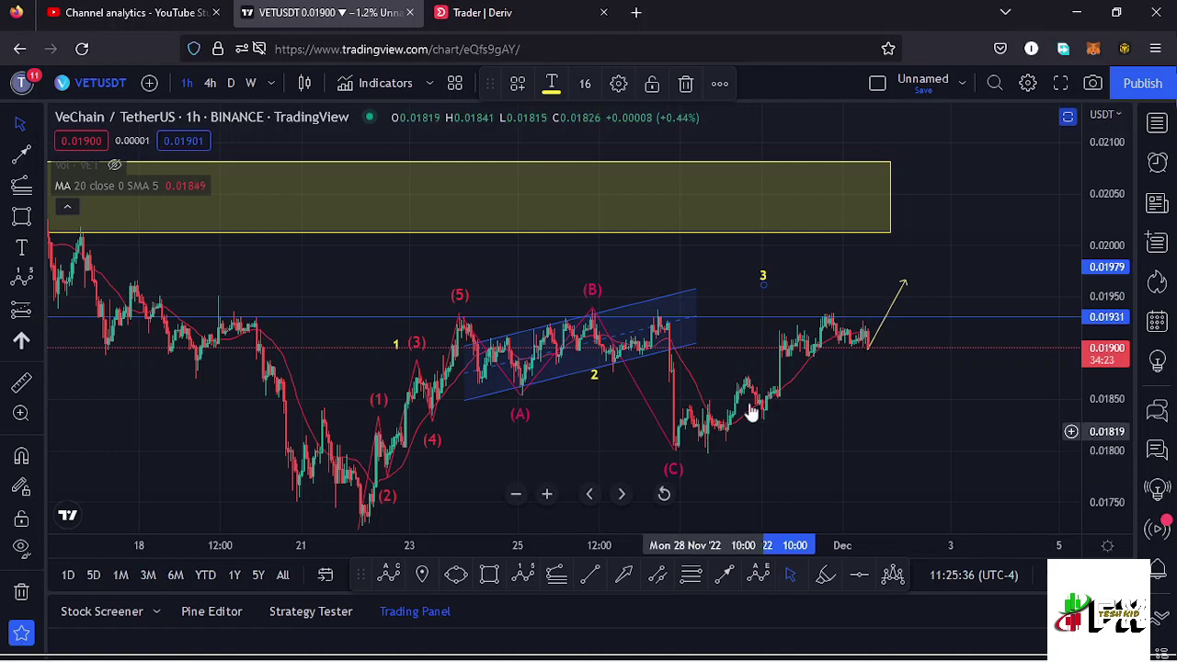
click(522, 575)
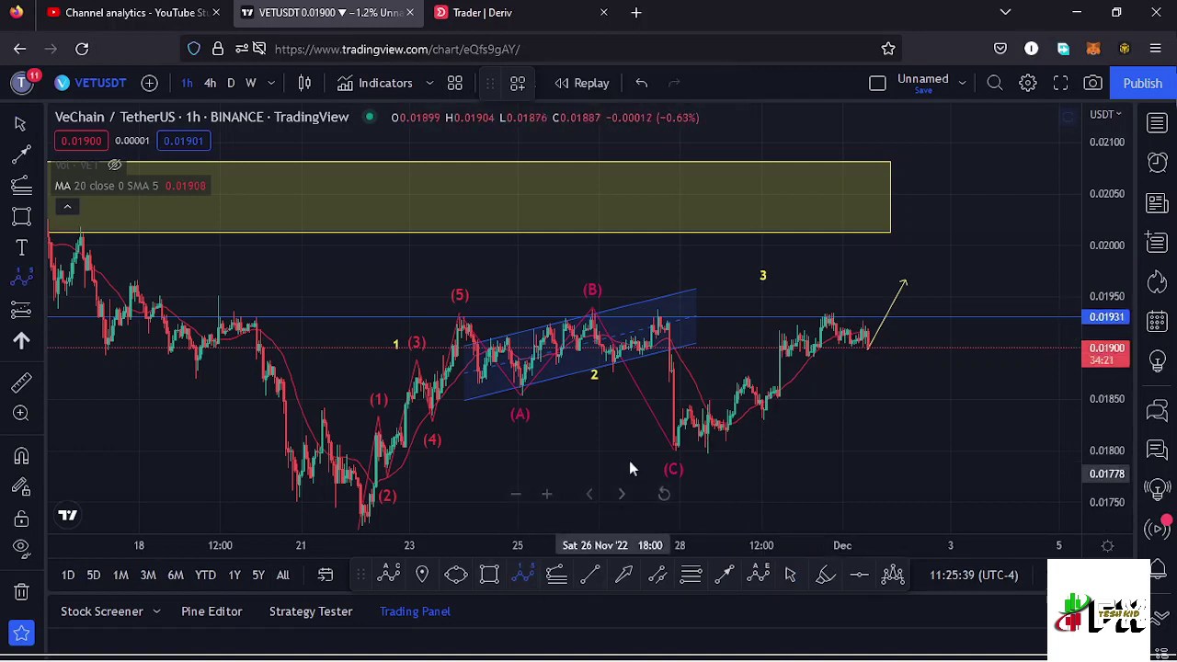
click(689, 449)
click(771, 305)
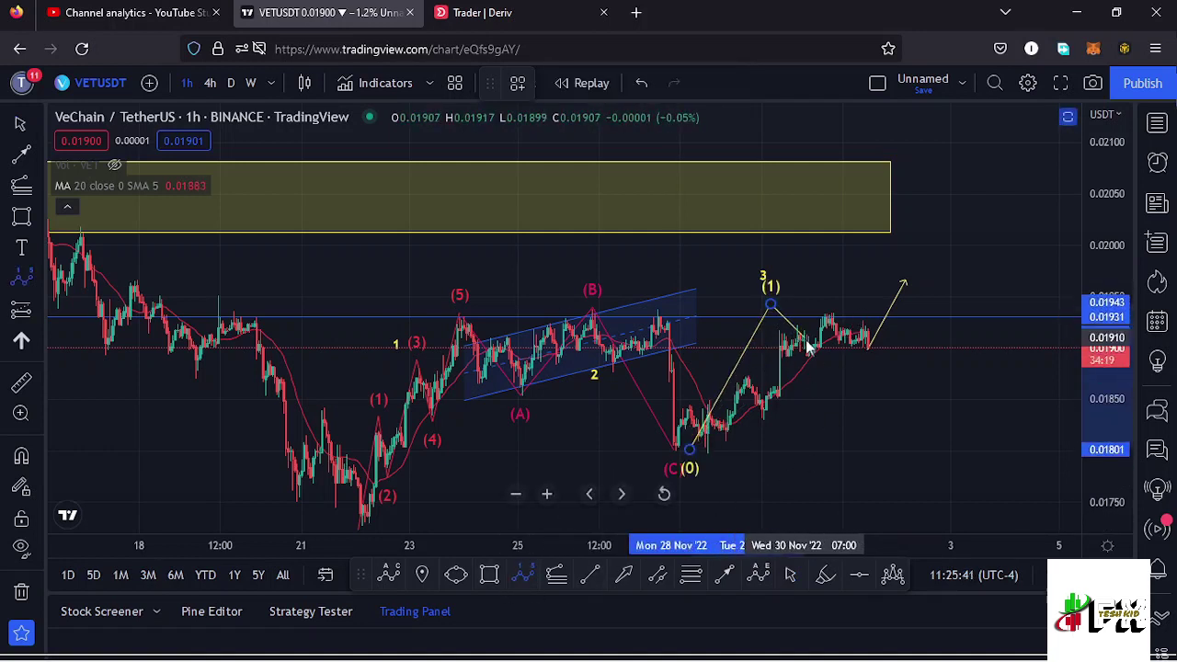
click(818, 352)
click(839, 240)
click(872, 288)
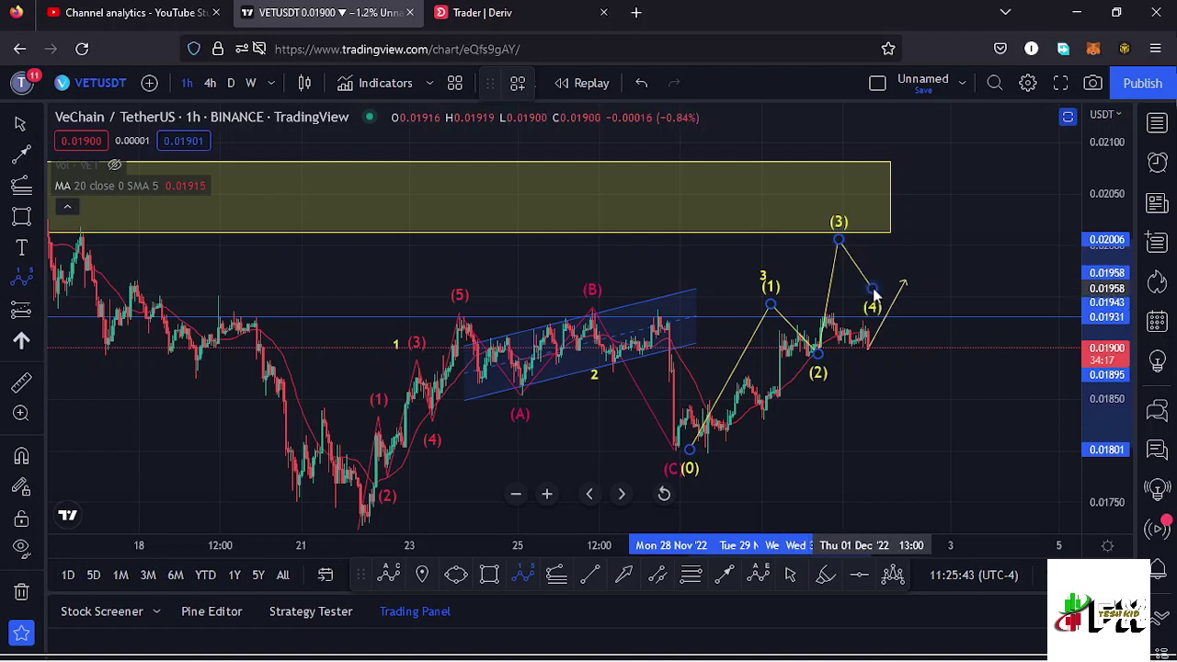
click(917, 148)
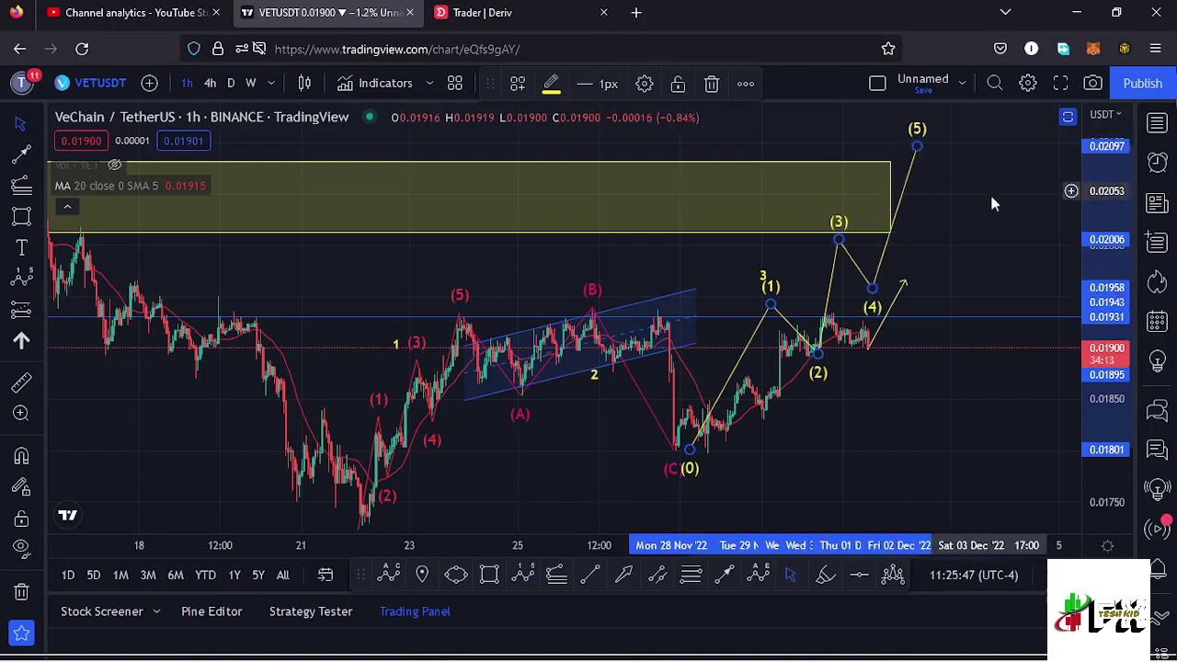
click(1067, 118)
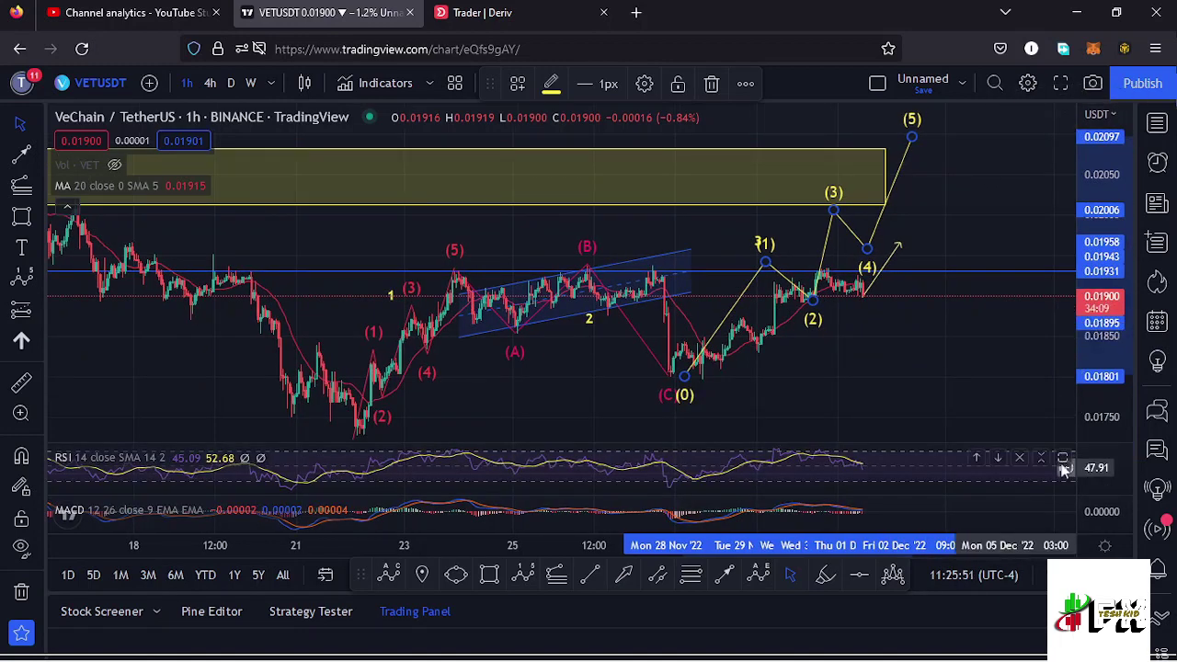
Step: Review the RSI pane maximized, then maximize the MACD (12, 26, 9) pane zoomed on recent bars
click(1063, 459)
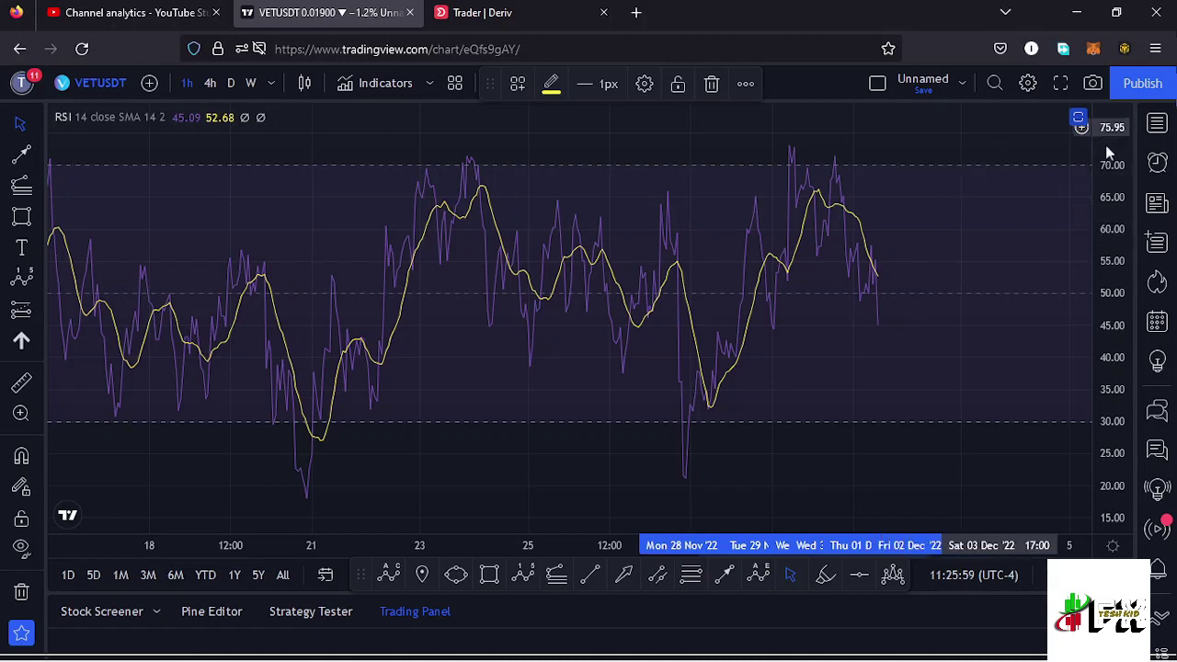
click(1077, 118)
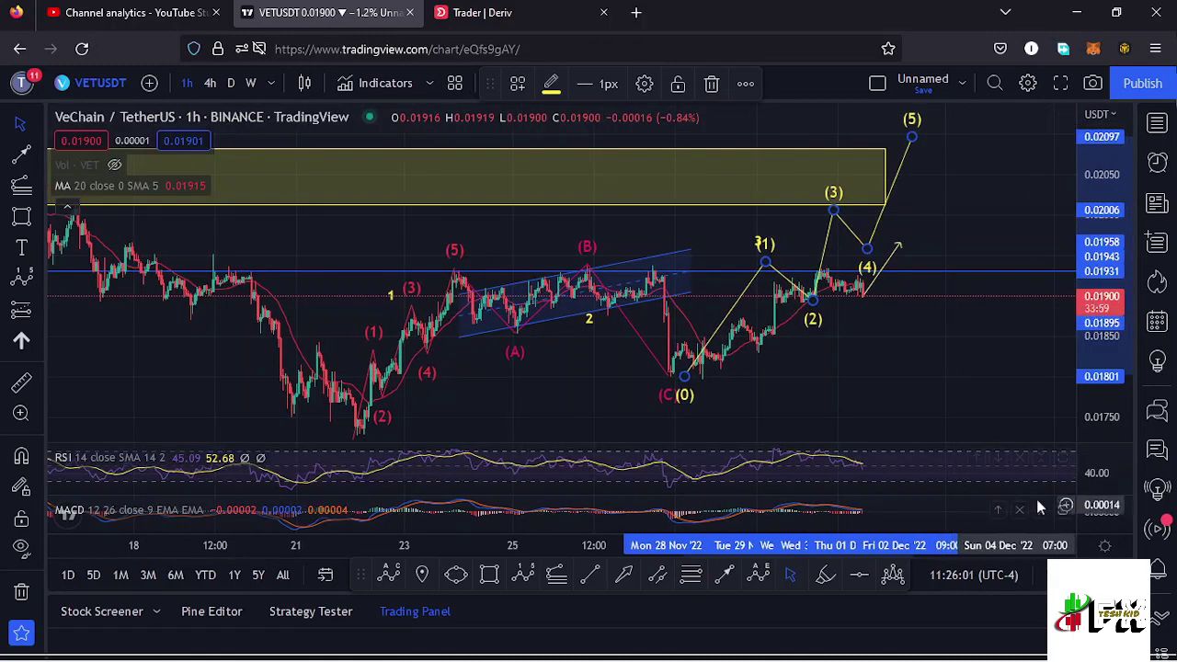
click(1040, 505)
scroll(892, 446, up, 3)
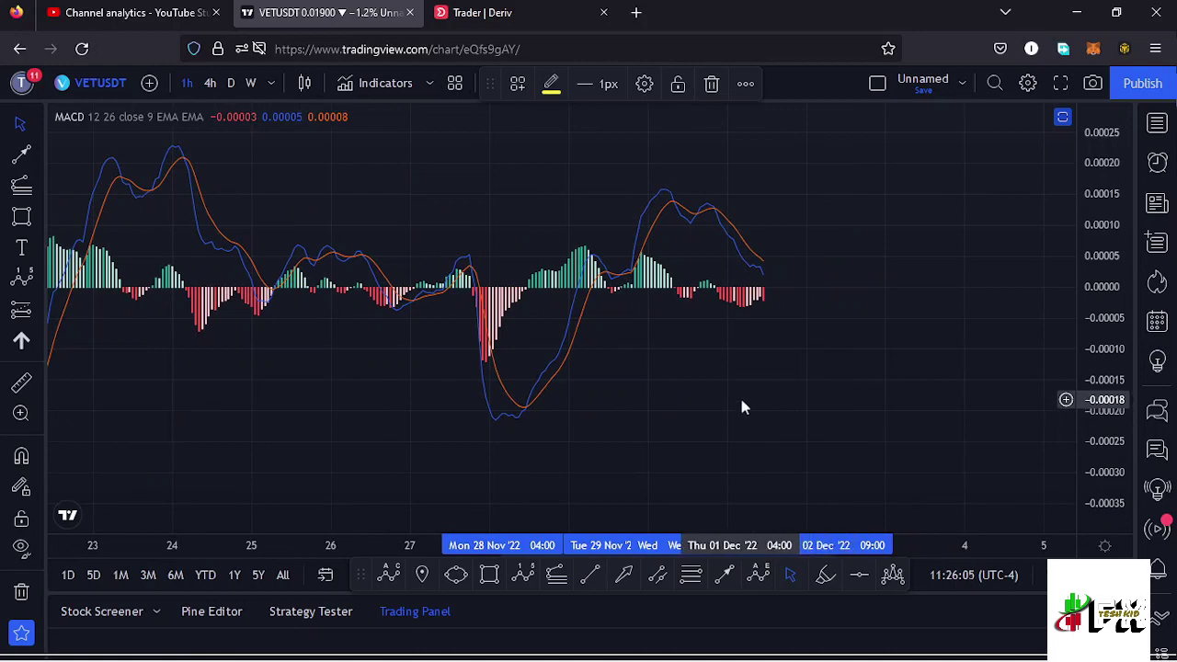
scroll(727, 406, up, 2)
mouse_move(638, 399)
mouse_down()
mouse_move(764, 386)
mouse_move(796, 370)
mouse_up()
scroll(777, 370, up, 1)
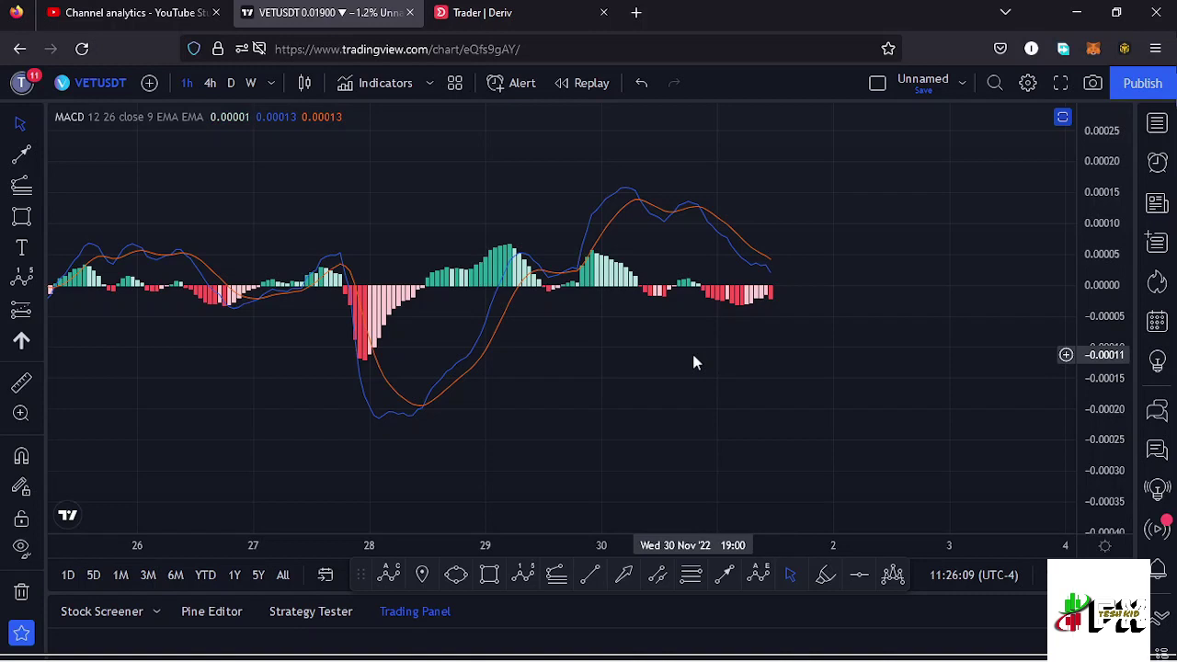